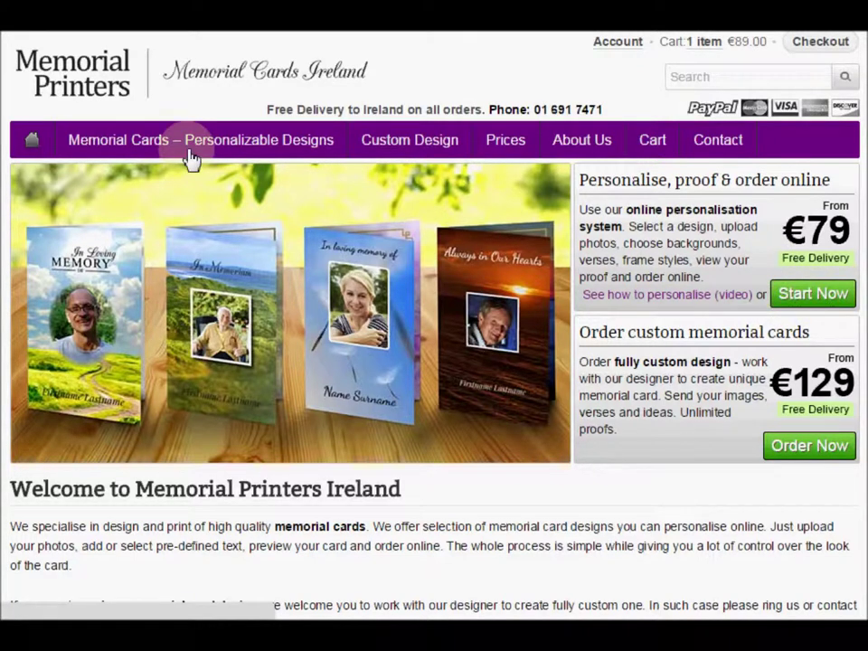
# Browse the personalizable memorial card designs and open the product page for Memorial Card MP06.
pyautogui.click(148, 149)
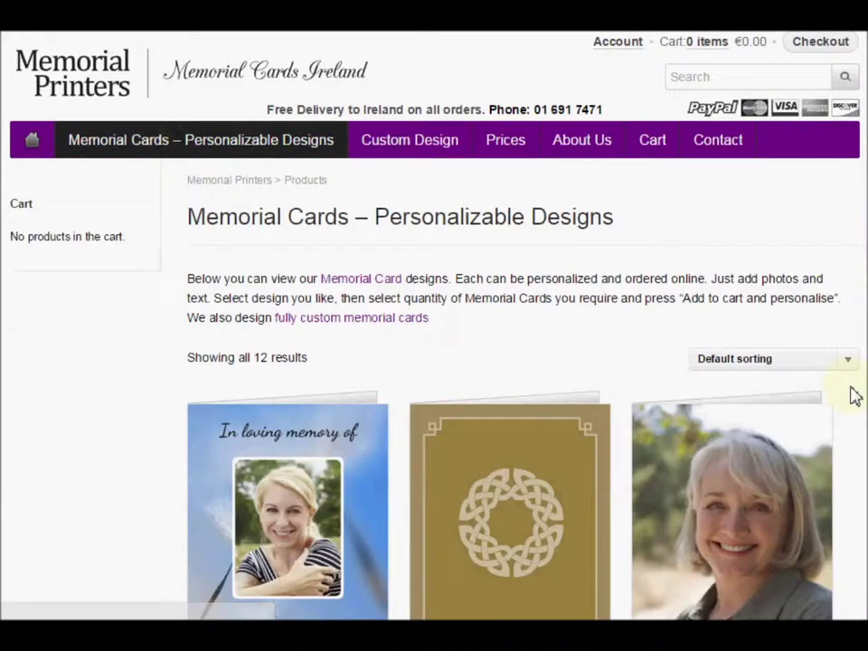
pyautogui.scroll(-10, 855, 396)
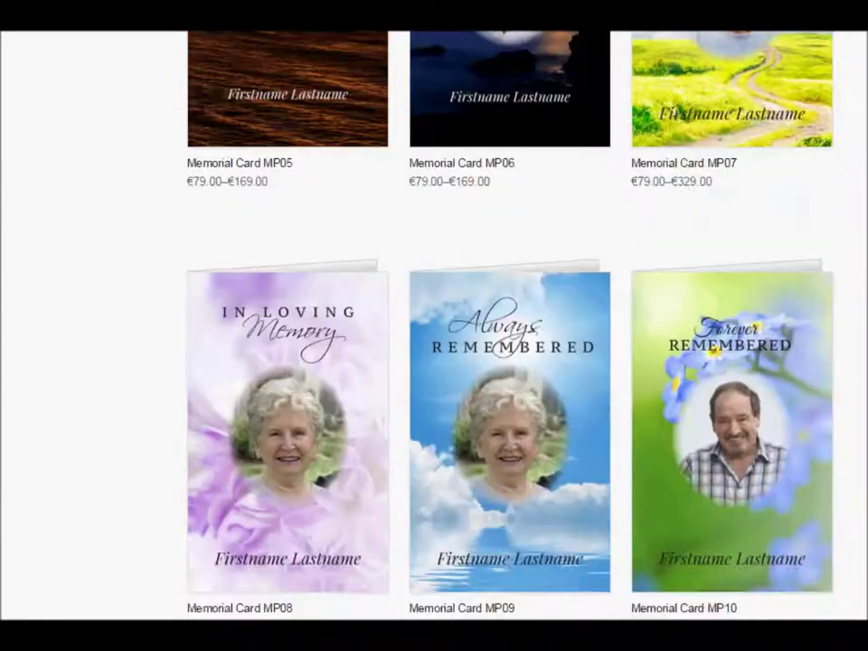
pyautogui.scroll(10, 510, 326)
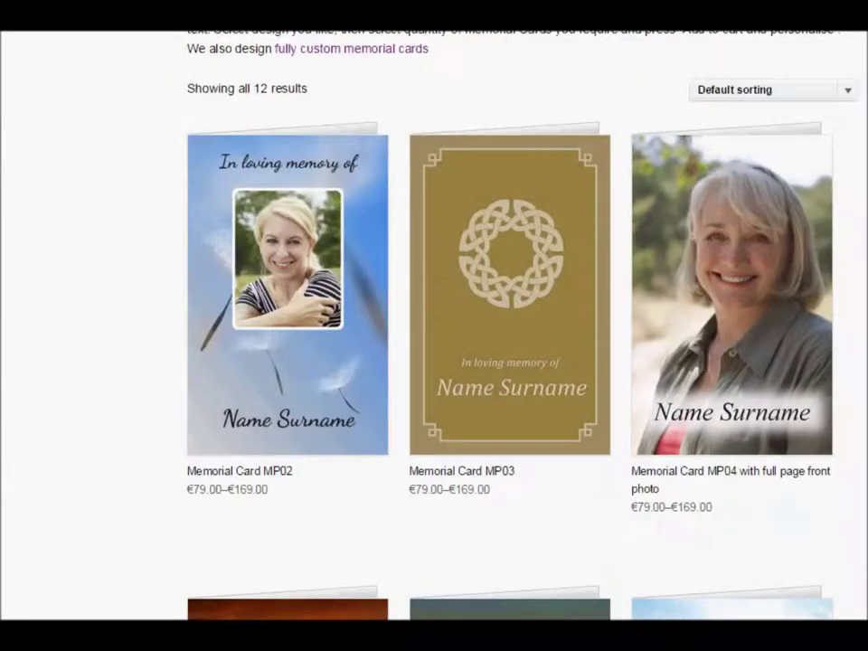
pyautogui.scroll(1, 859, 145)
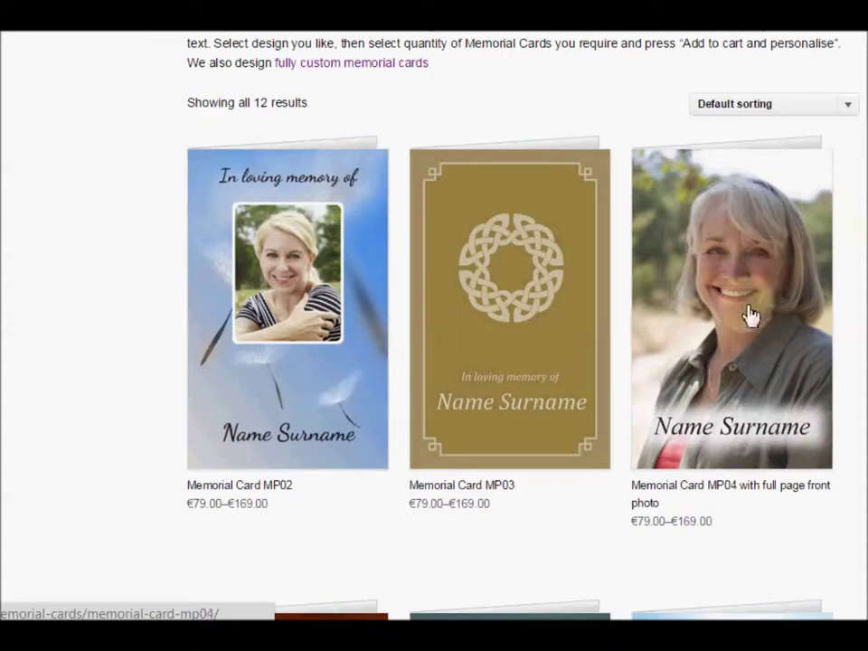
pyautogui.scroll(-1, 736, 426)
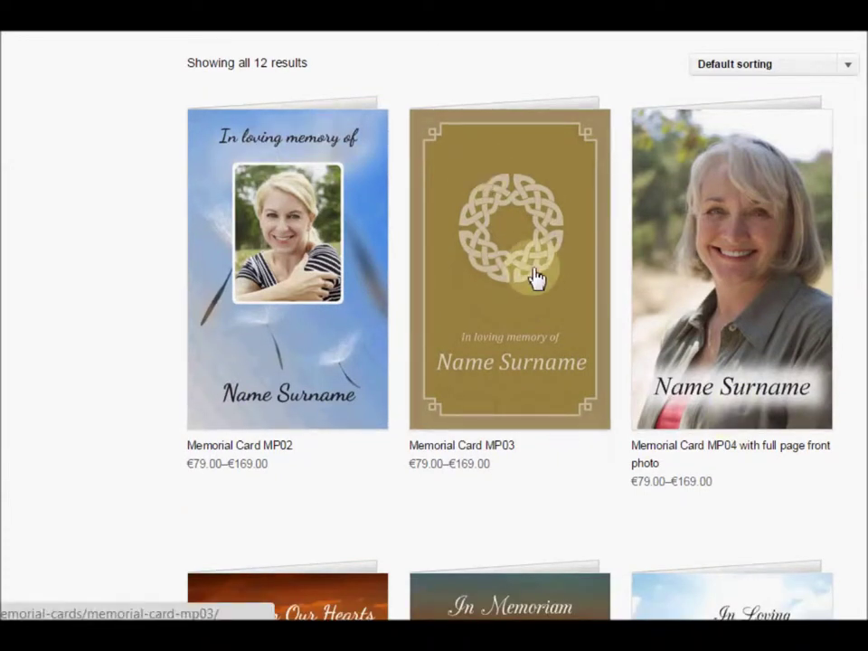
pyautogui.scroll(-5, 713, 248)
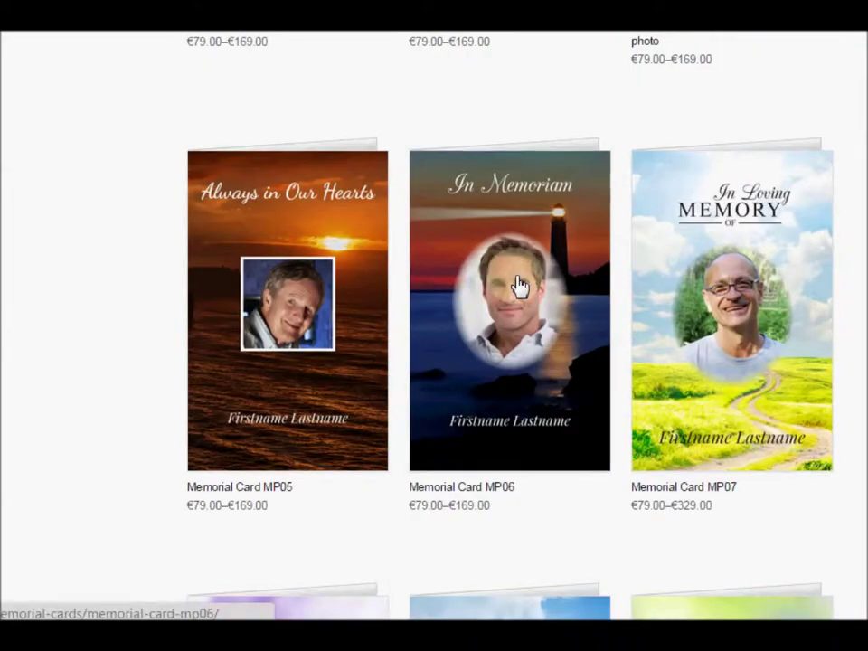
pyautogui.click(520, 286)
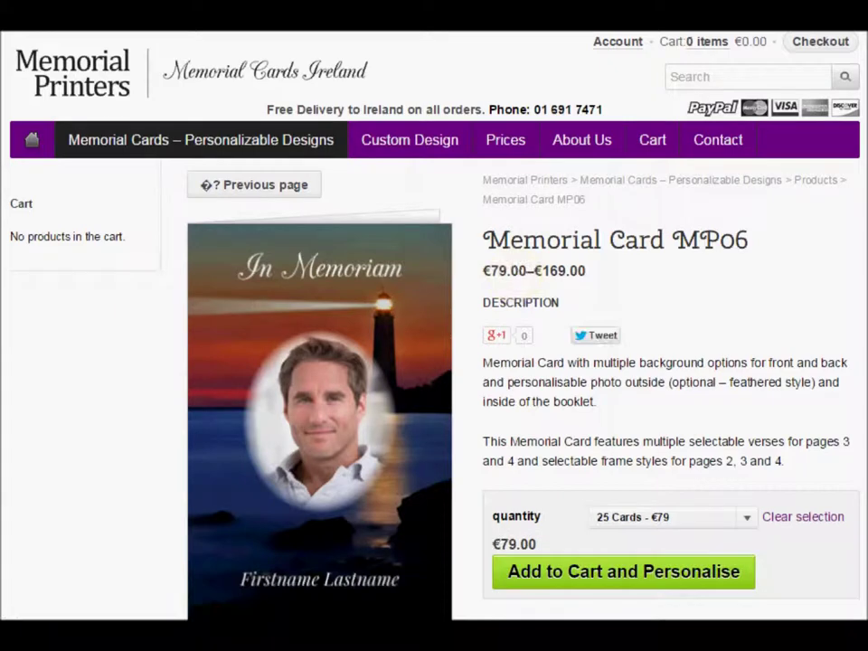
# Examine enlarged previews of all four pages of the Memorial Card MP06 design.
pyautogui.scroll(-2, 434, 362)
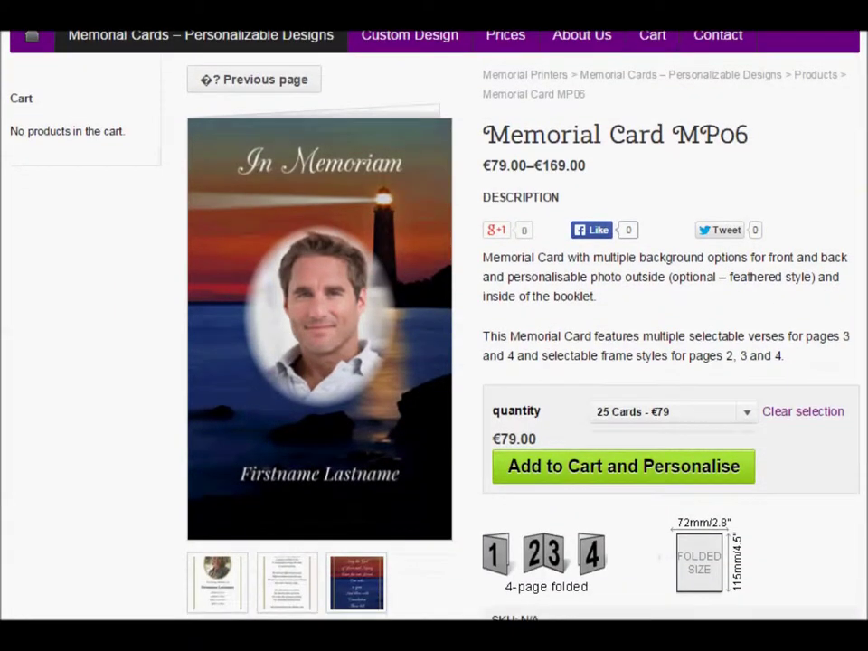
pyautogui.click(295, 231)
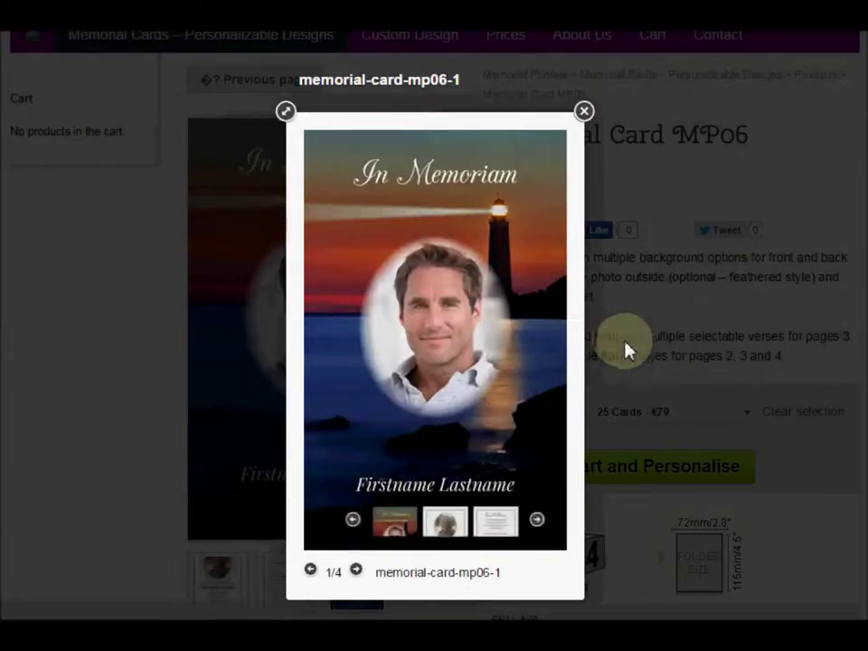
pyautogui.click(547, 324)
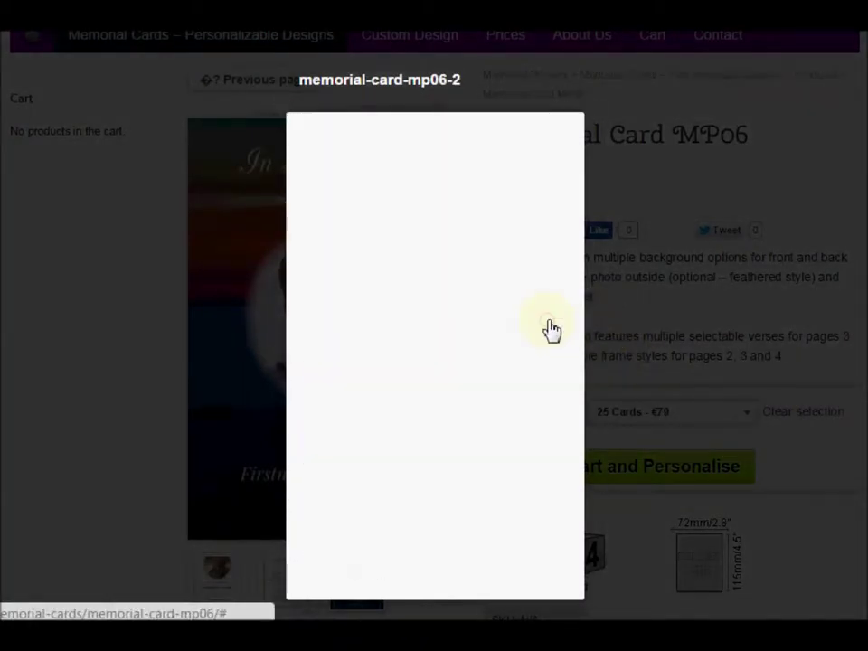
pyautogui.click(546, 322)
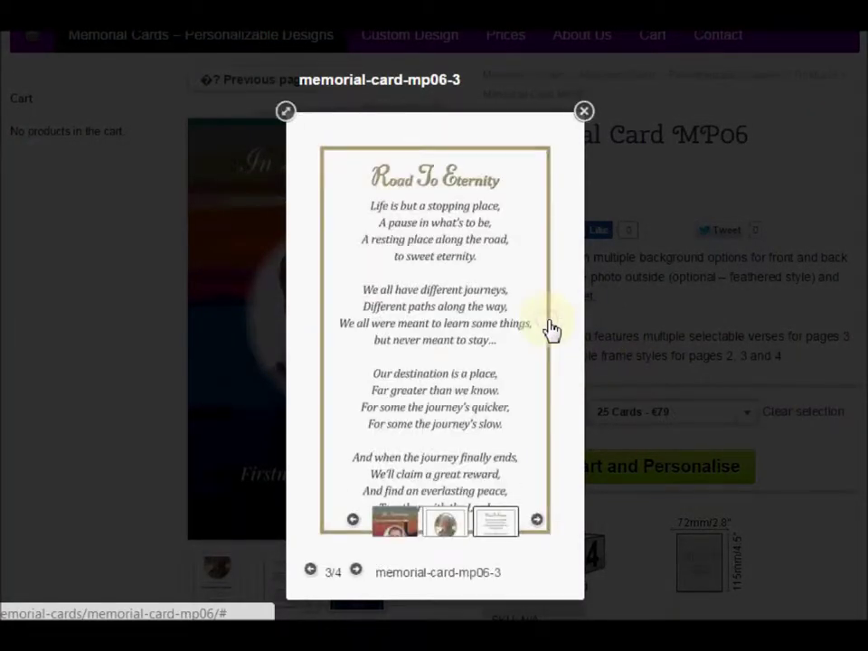
pyautogui.click(546, 323)
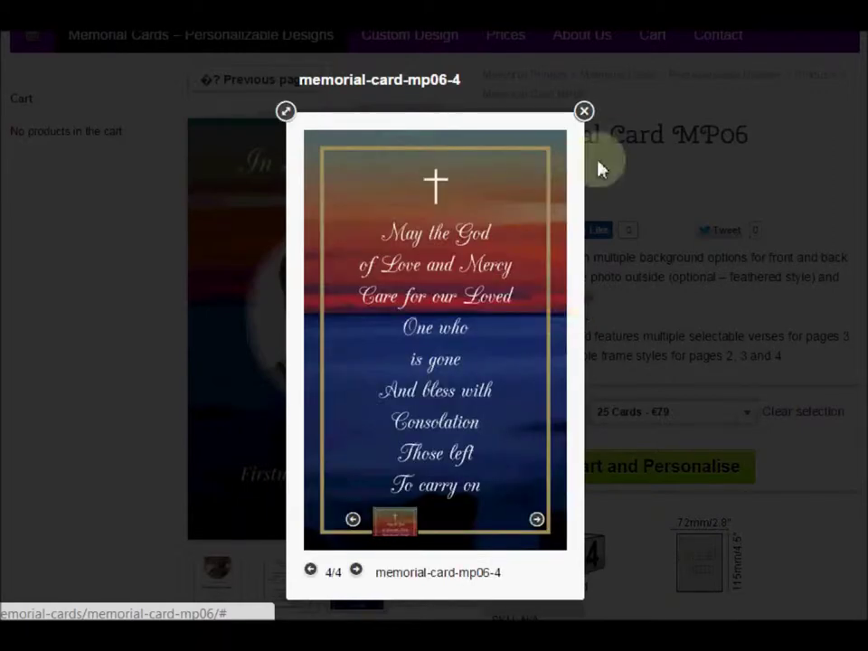
pyautogui.click(585, 112)
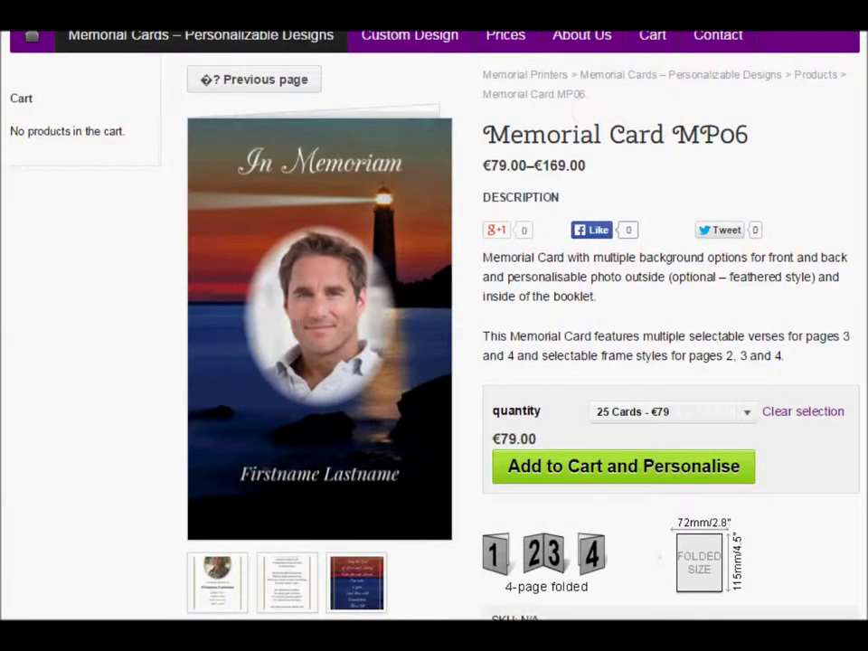
pyautogui.click(331, 290)
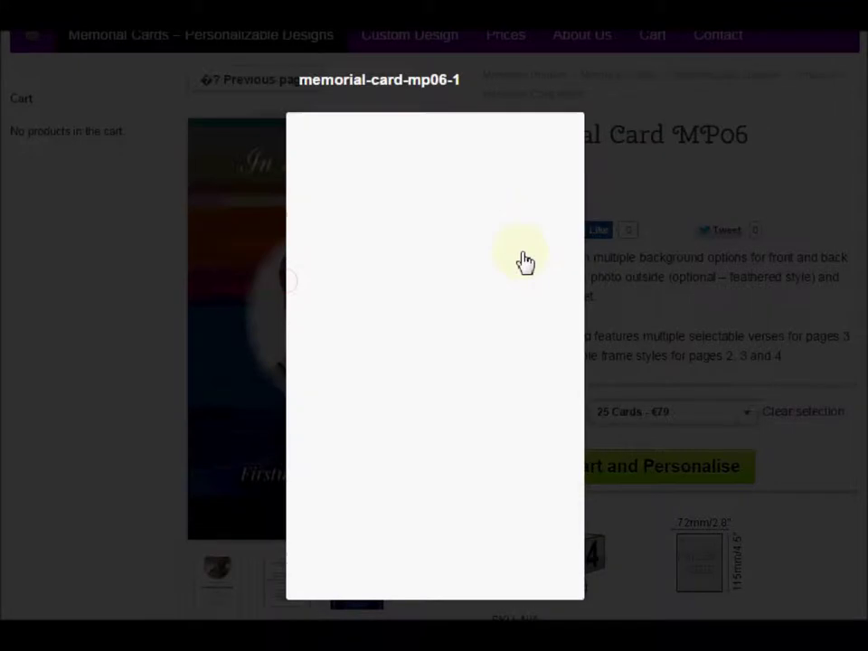
pyautogui.click(546, 323)
pyautogui.click(549, 329)
pyautogui.click(548, 328)
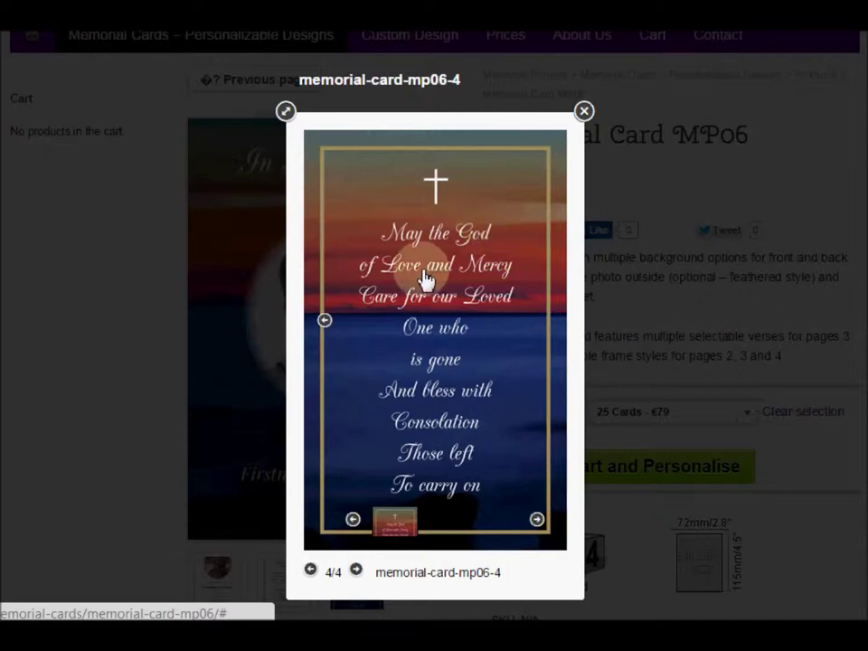
pyautogui.click(584, 111)
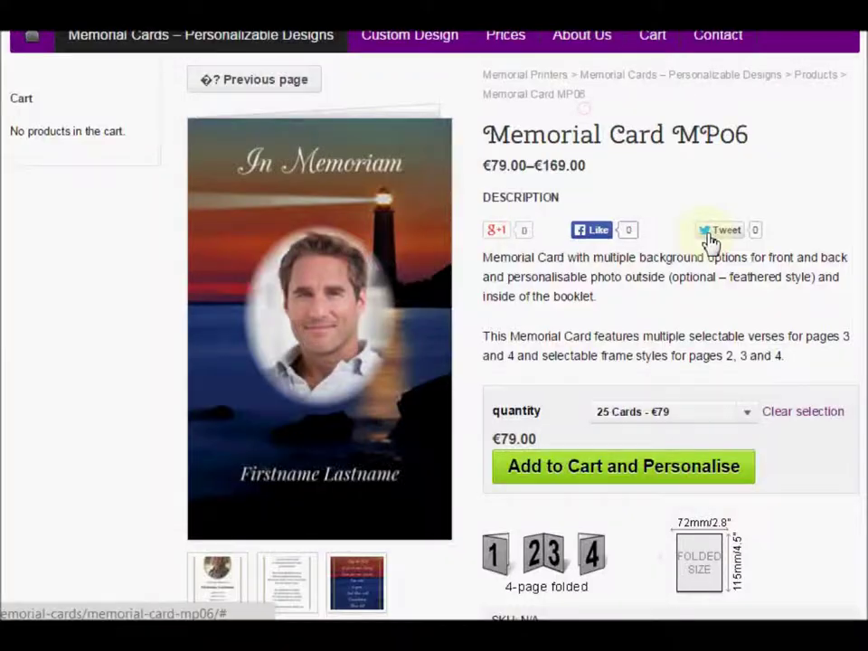
# Set the quantity to 50 Cards - €89 and add the card to the cart for personalisation.
pyautogui.scroll(-1, 709, 351)
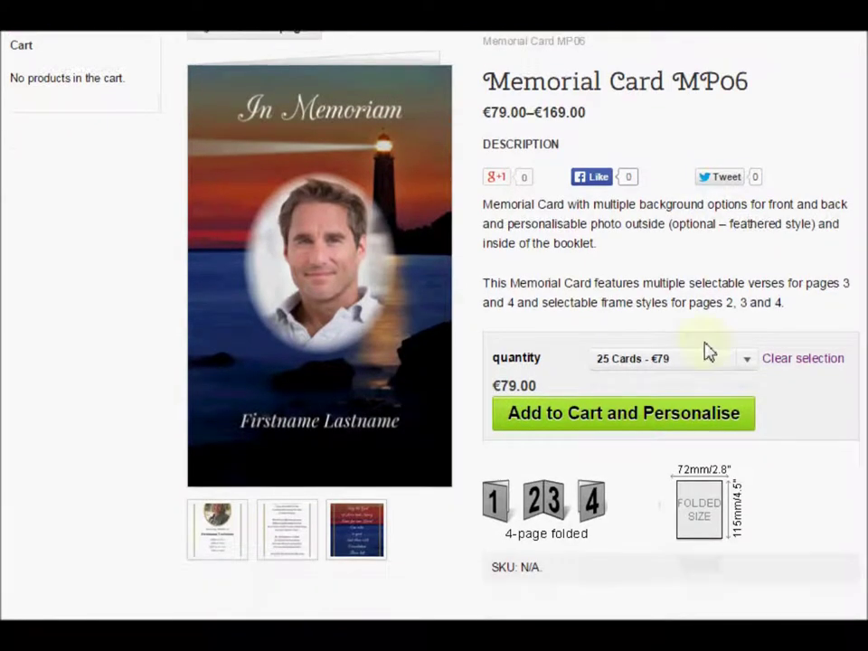
pyautogui.click(672, 366)
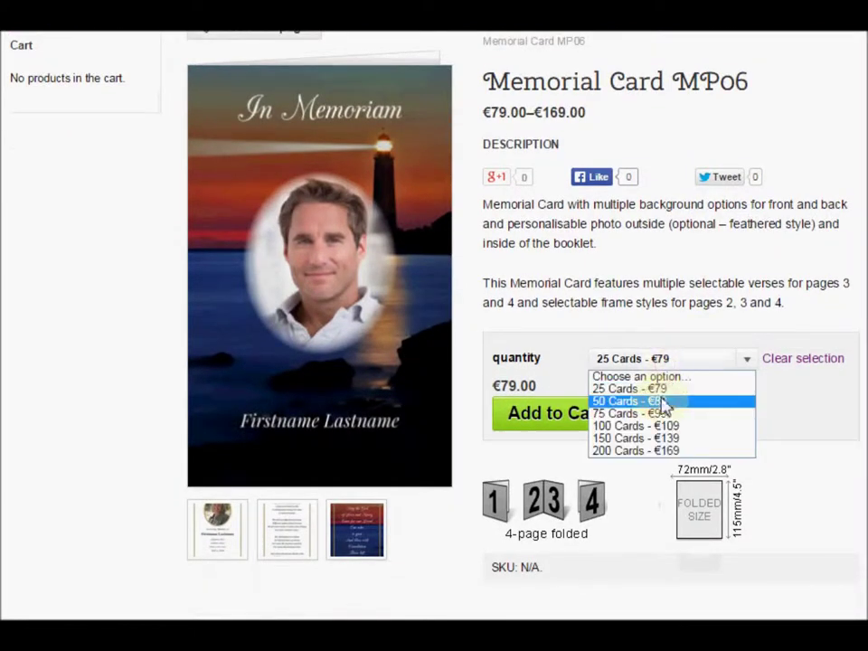
pyautogui.click(659, 400)
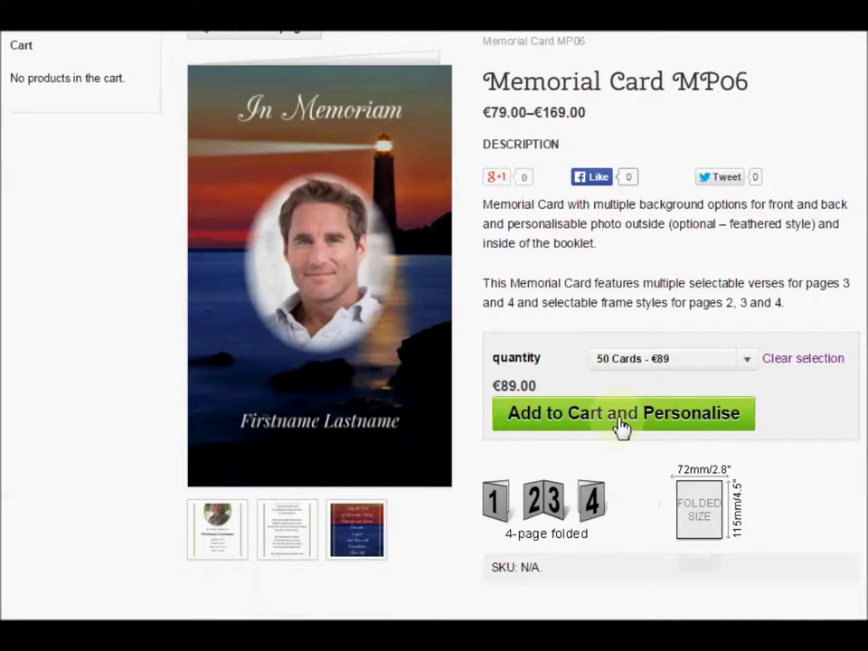
pyautogui.click(677, 424)
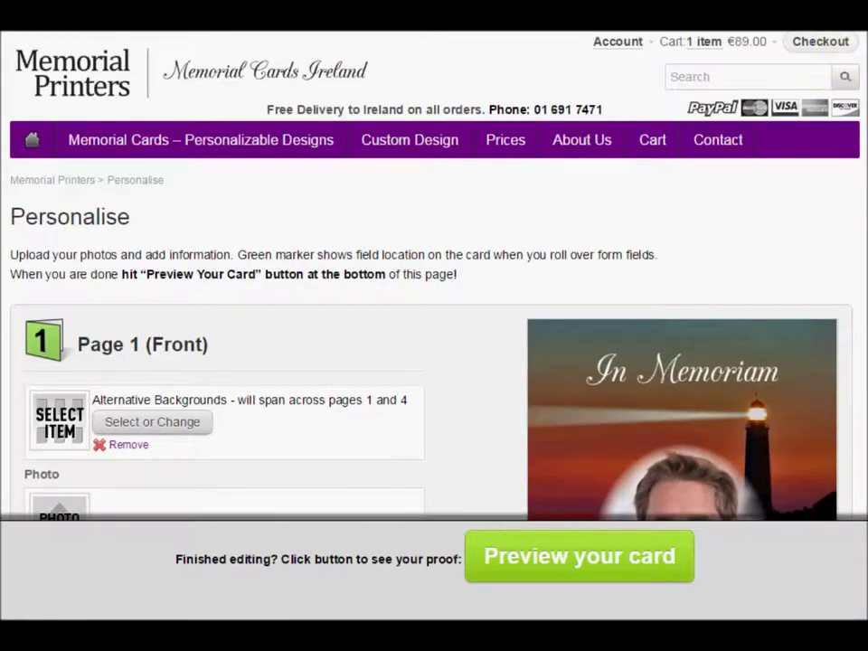
# Choose the sunset-over-sea-cliffs alternative background spanning pages 1 and 4 of the card.
pyautogui.scroll(-3, 434, 316)
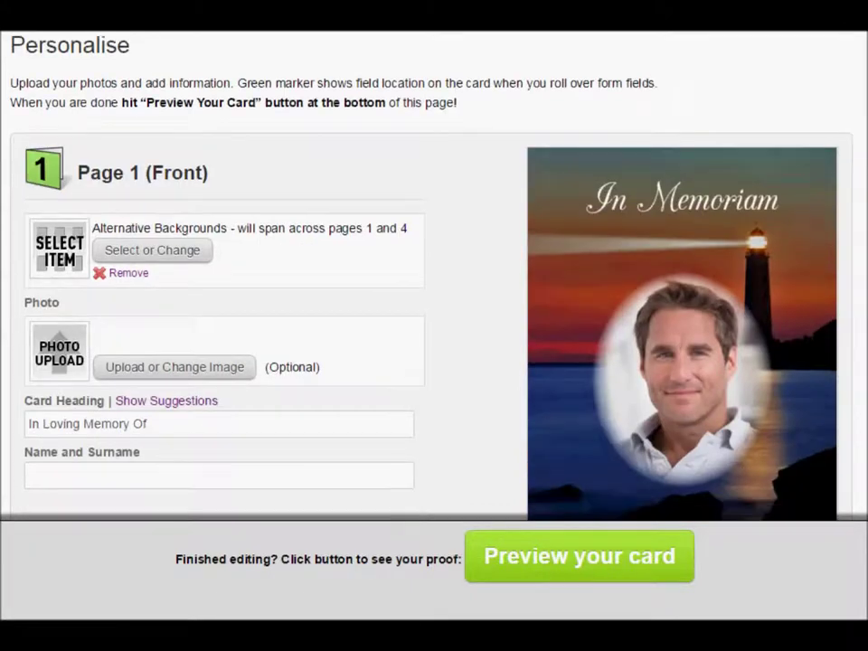
pyautogui.scroll(-4, 324, 271)
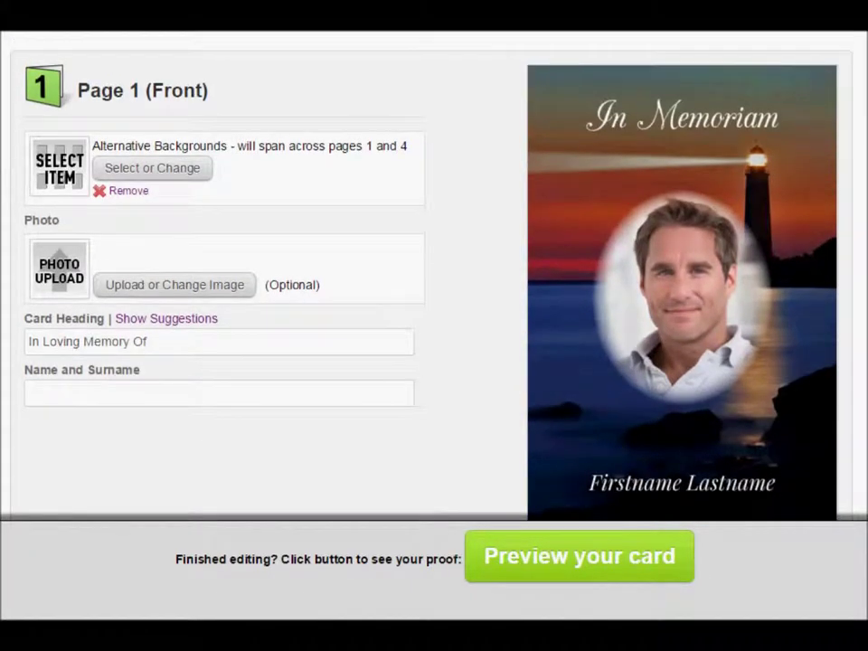
pyautogui.scroll(-10, 434, 272)
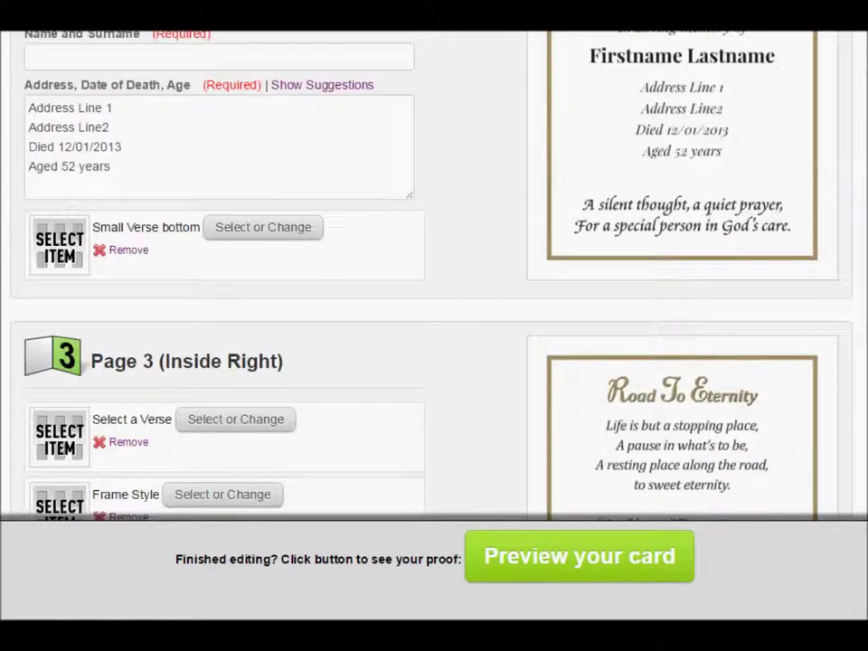
pyautogui.scroll(-6, 322, 271)
pyautogui.scroll(20, 322, 271)
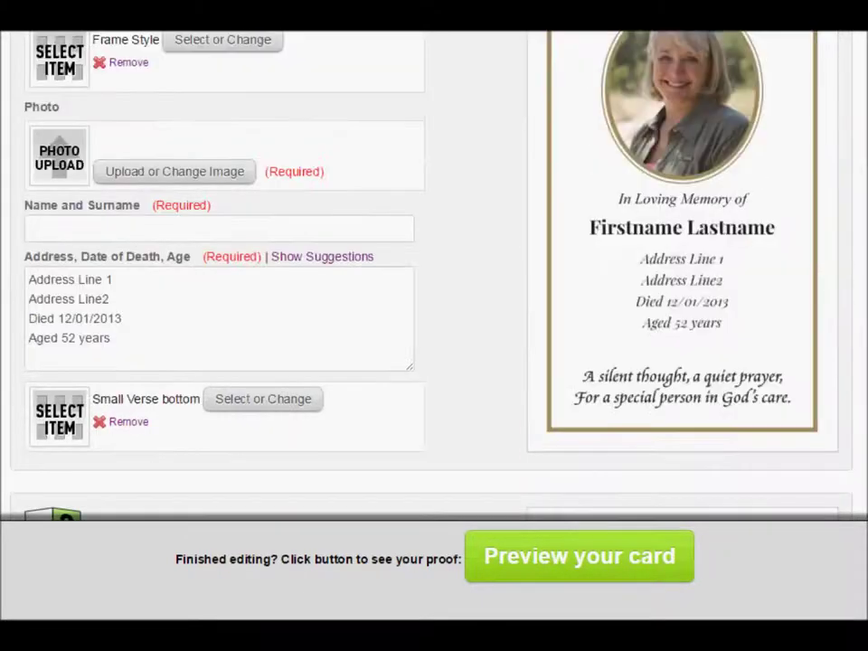
pyautogui.scroll(1, 324, 208)
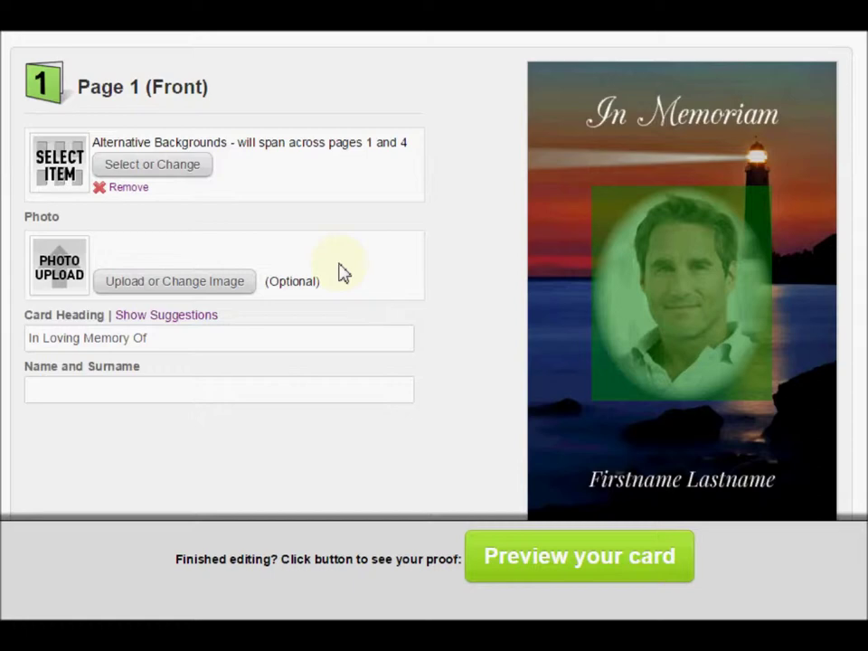
pyautogui.click(180, 171)
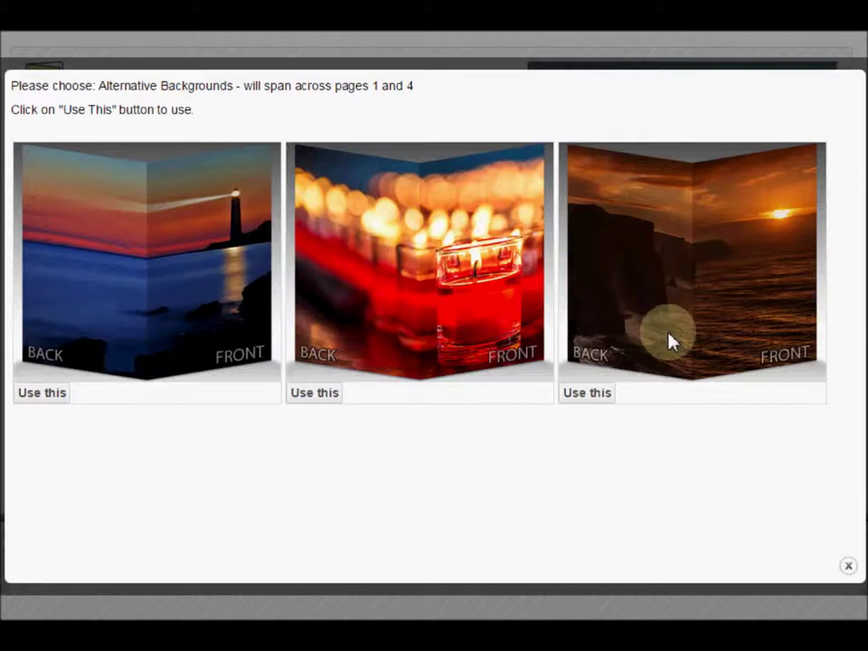
pyautogui.click(594, 399)
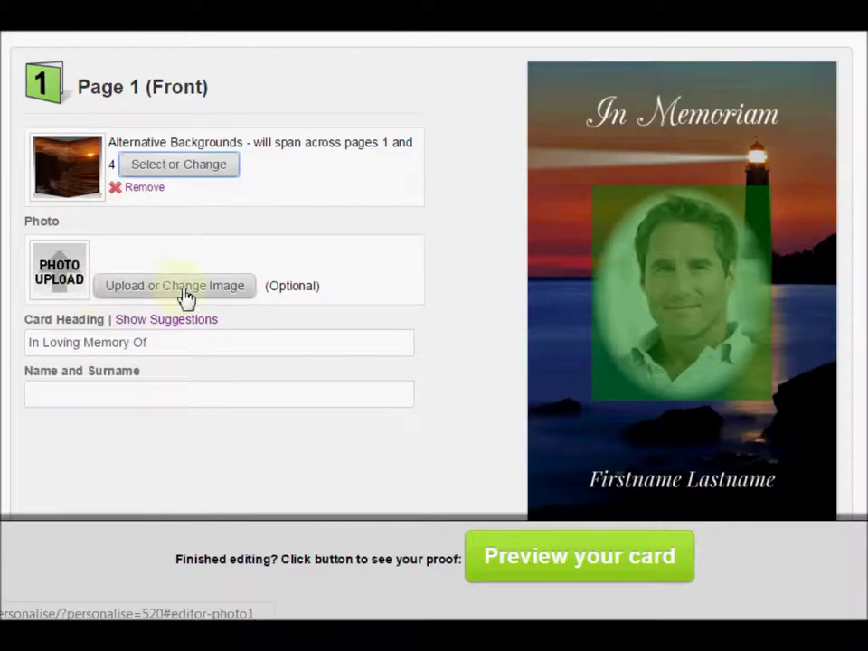
# Upload test-image.jpg as the optional photo for Page 1 (Front).
pyautogui.click(186, 294)
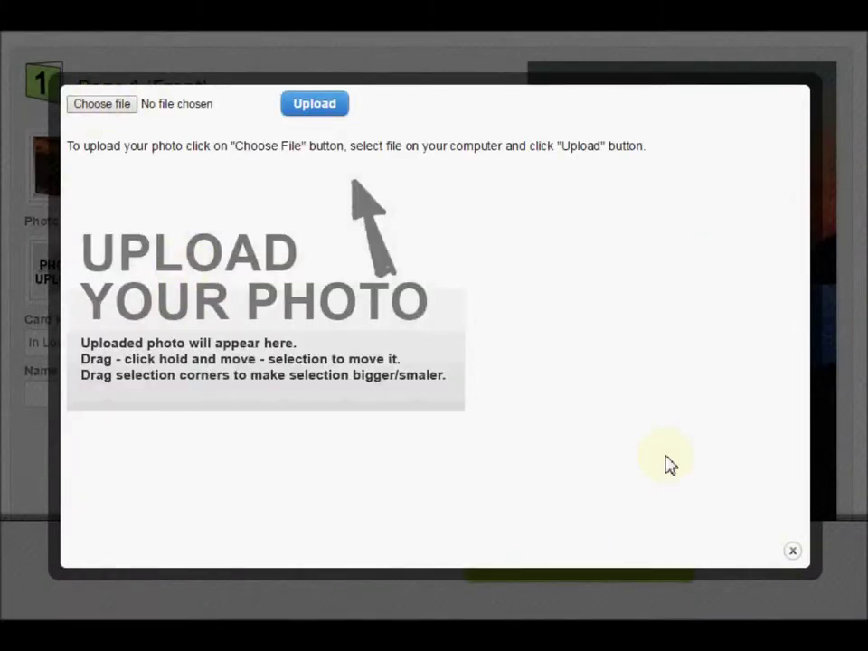
pyautogui.click(792, 552)
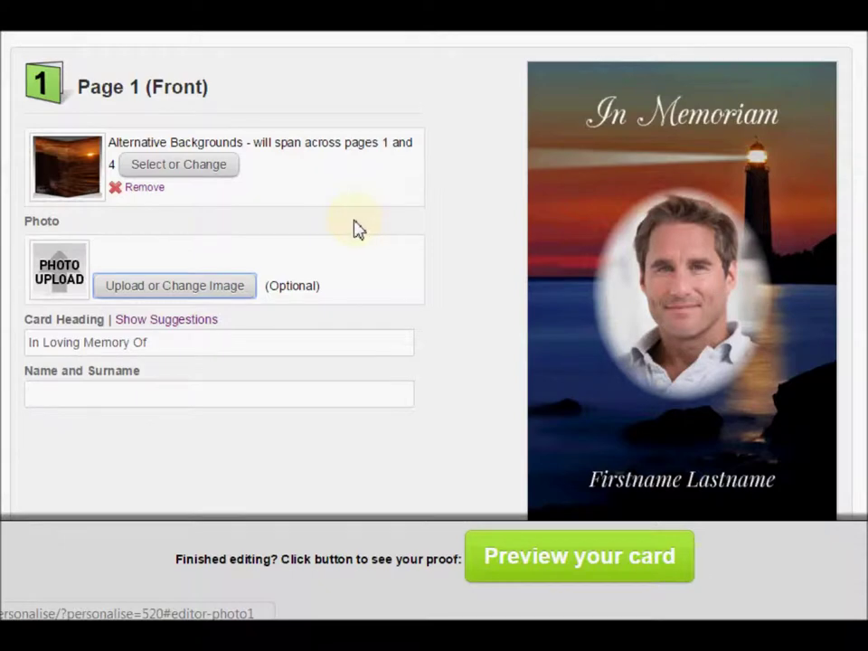
pyautogui.click(165, 287)
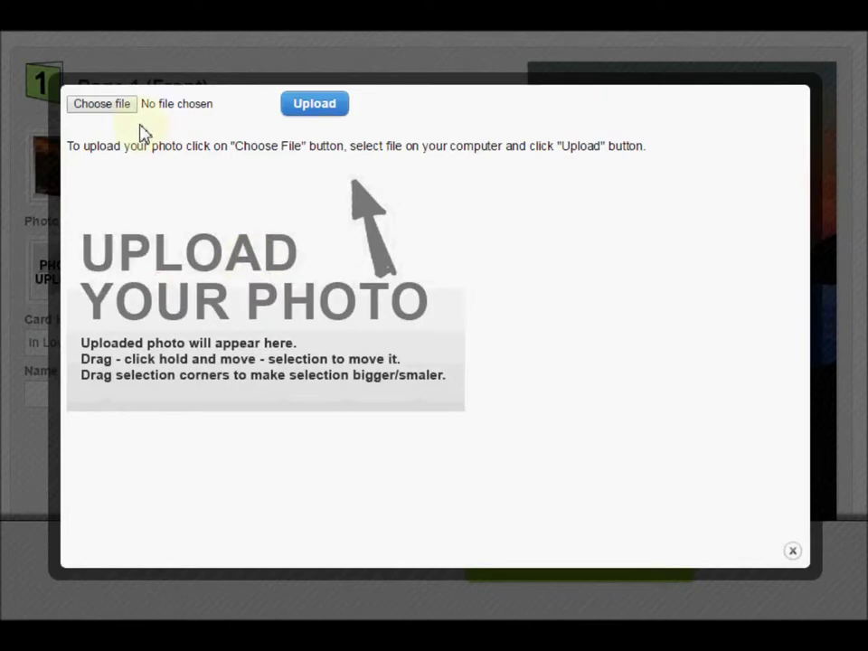
pyautogui.click(99, 113)
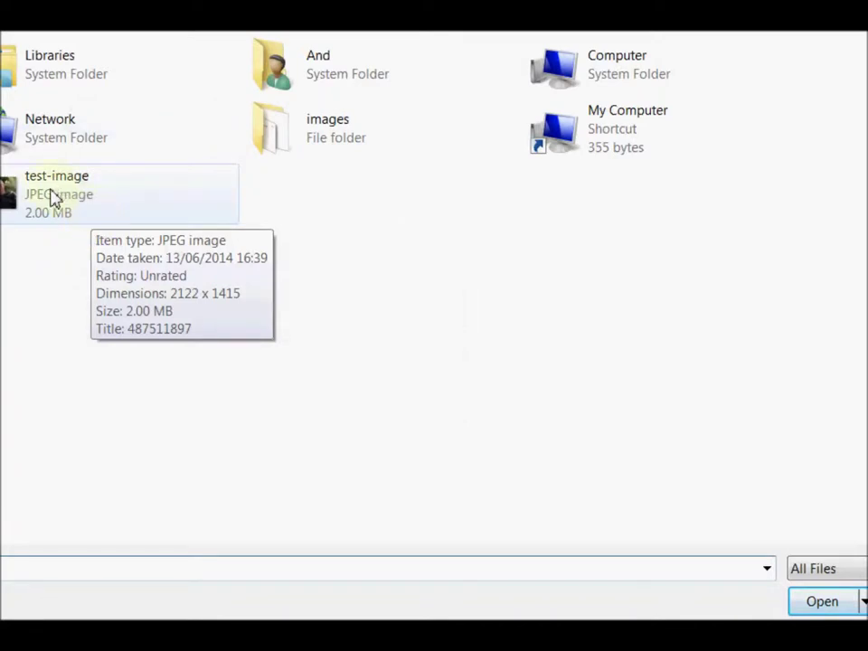
pyautogui.click(54, 197)
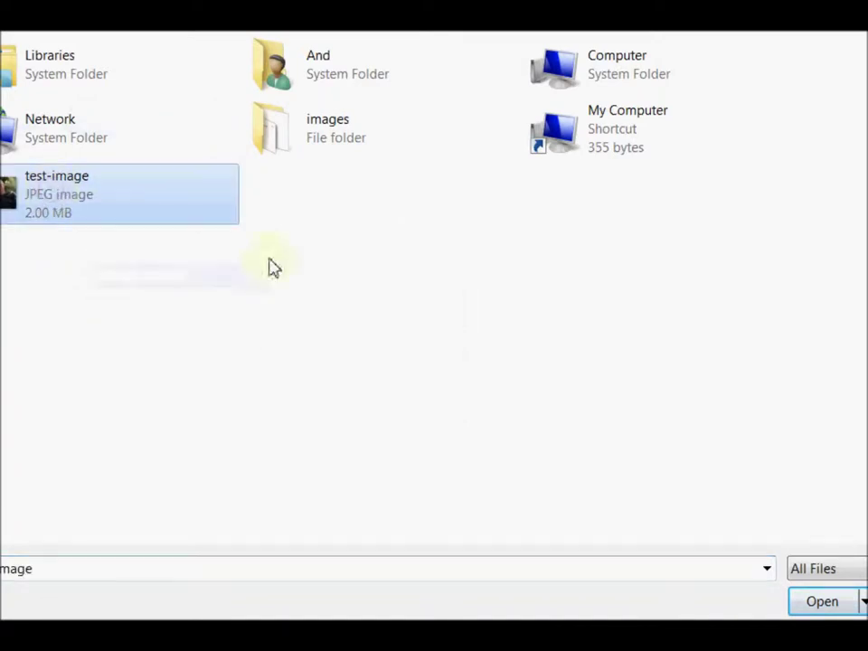
pyautogui.click(813, 608)
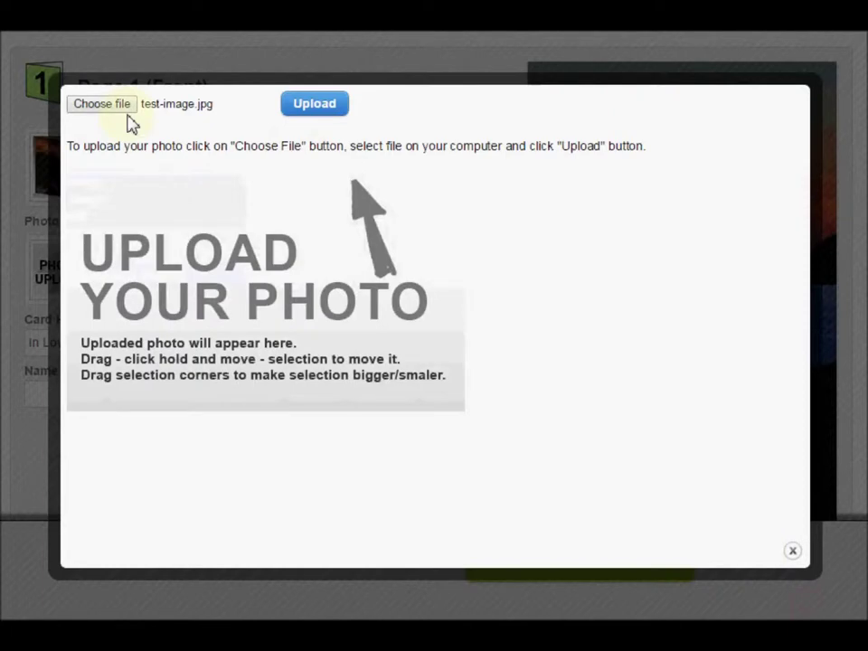
pyautogui.click(314, 105)
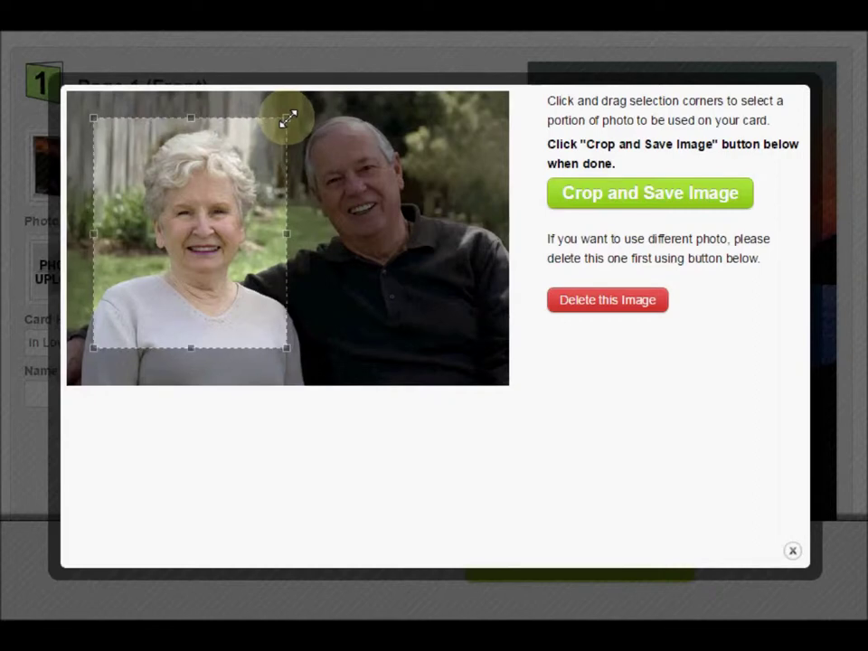
# Enlarge and reposition the crop selection around the woman in the Page 1 photo, and save the cropped image.
pyautogui.moveTo(288, 118); pyautogui.dragTo(304, 109)
pyautogui.moveTo(216, 170)
pyautogui.mouseDown()
pyautogui.moveTo(285, 180)
pyautogui.moveTo(353, 175)
pyautogui.moveTo(207, 176)
pyautogui.mouseUp()
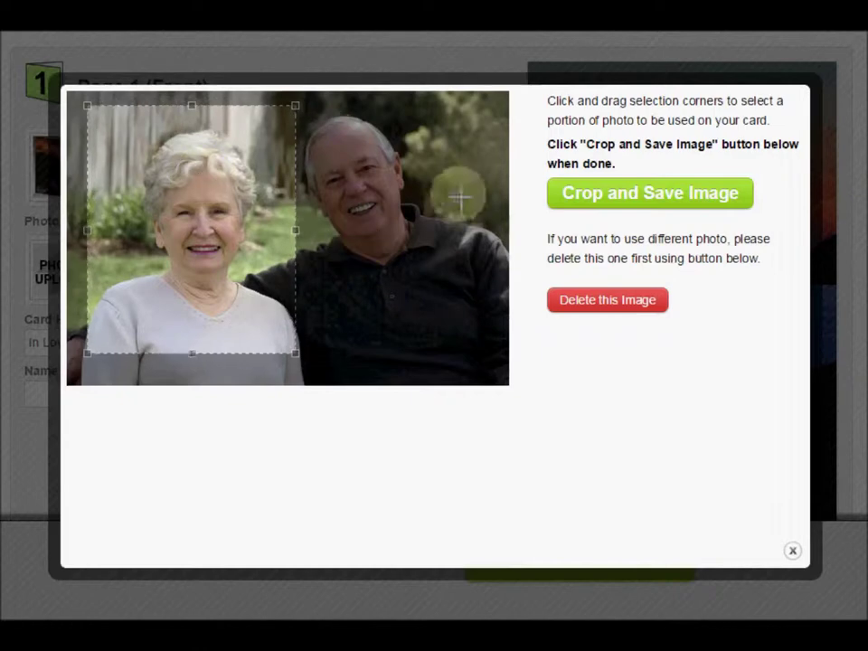
pyautogui.click(669, 194)
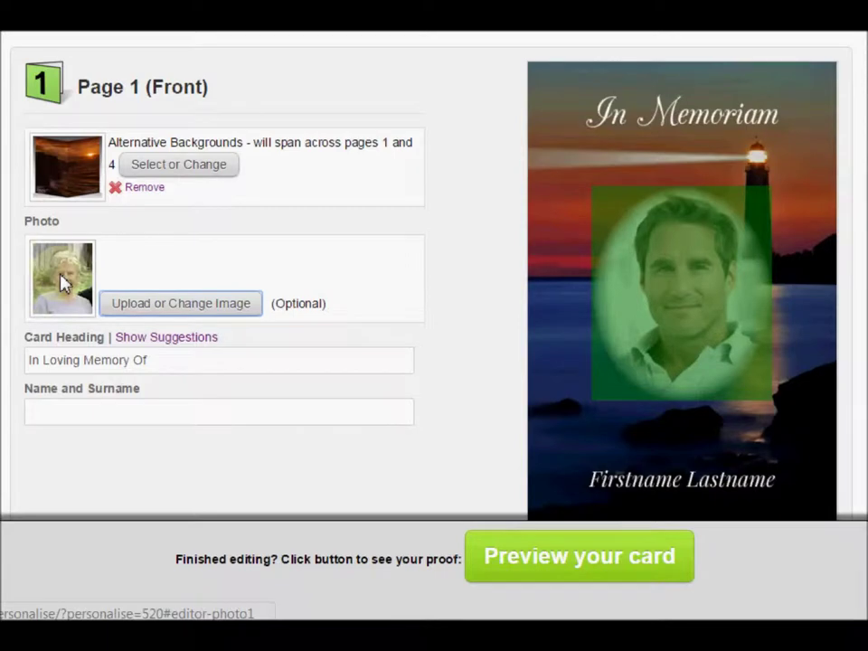
# Set the Page 1 card heading to the suggested "In Remembrance Of" and enter "Name Surname" as the name.
pyautogui.click(195, 348)
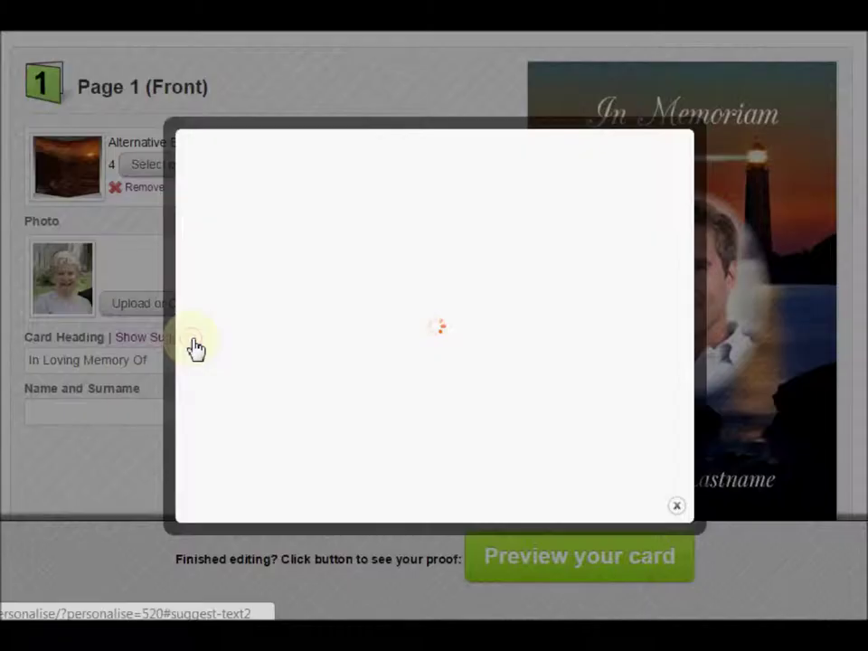
pyautogui.moveTo(675, 190); pyautogui.dragTo(660, 296)
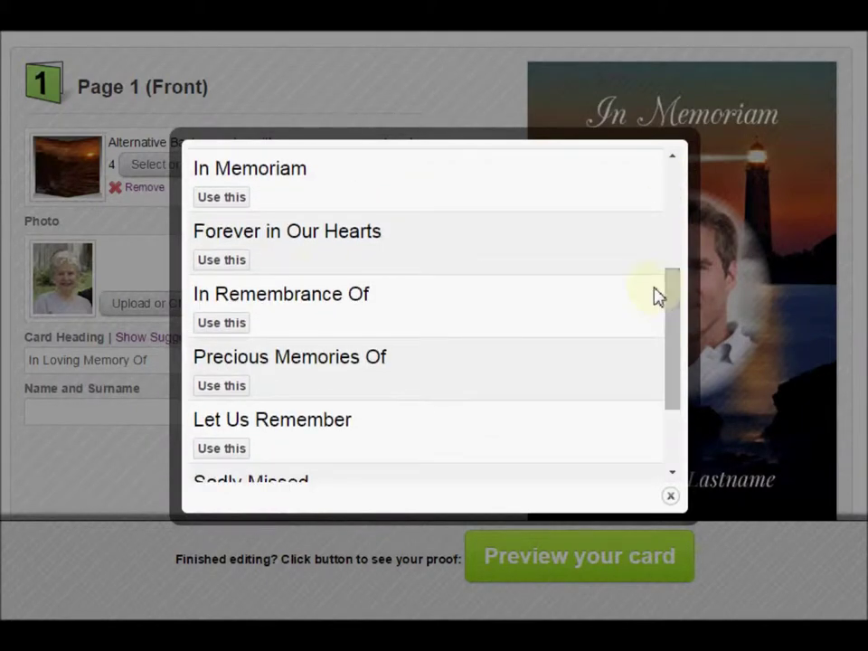
pyautogui.click(215, 331)
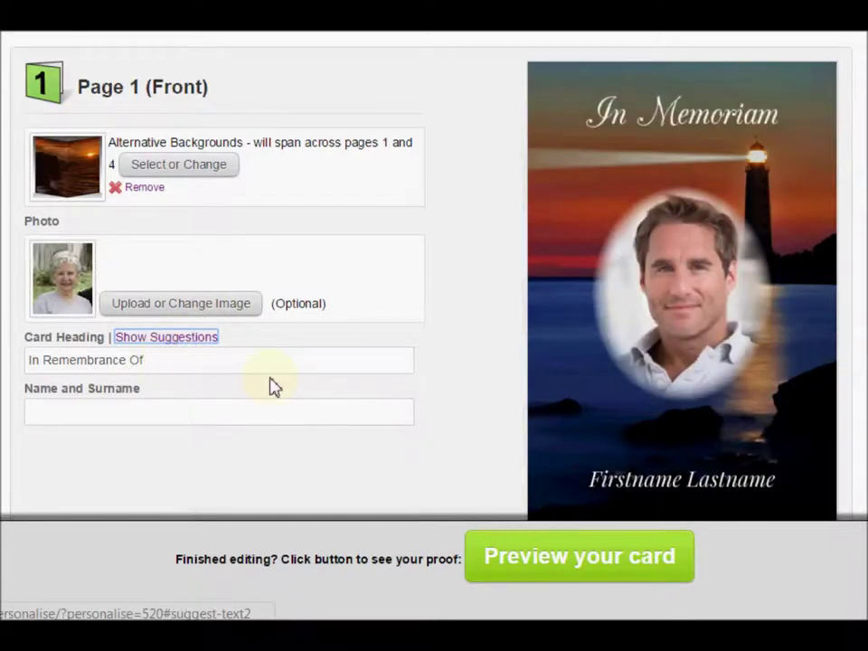
pyautogui.click(154, 421)
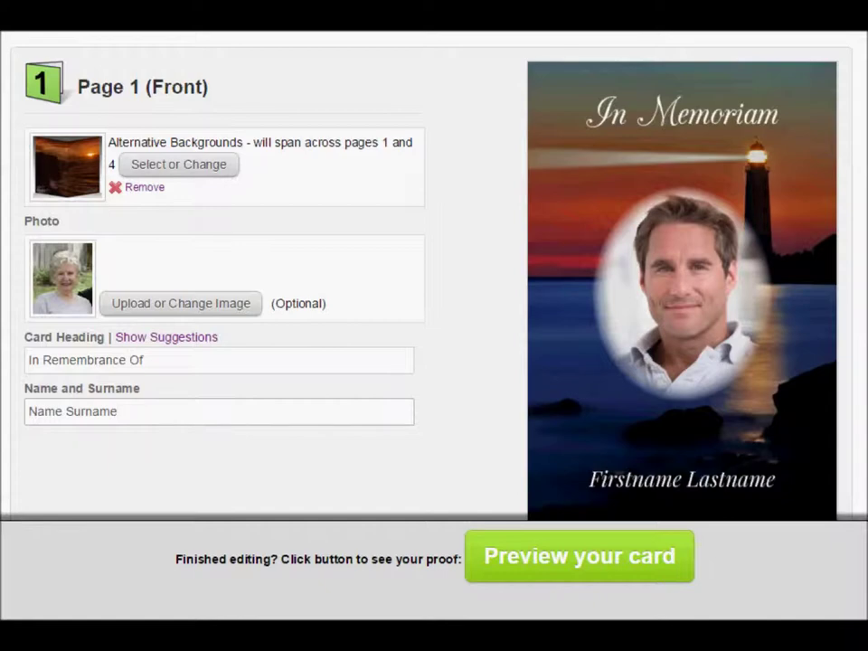
# Choose the plain single-line gold rectangular frame style for Page 2 (Inside Left).
pyautogui.scroll(-10, 324, 271)
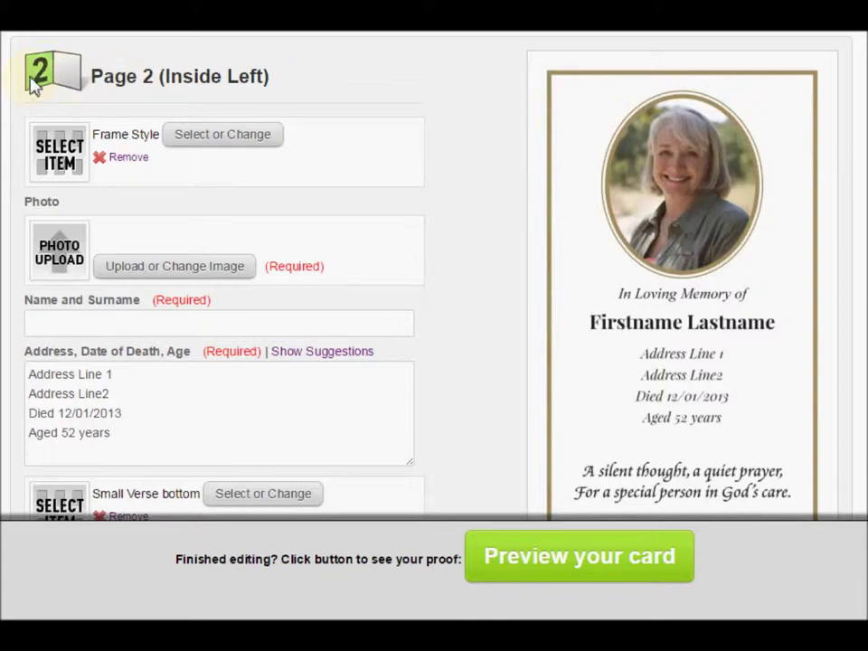
pyautogui.moveTo(77, 154)
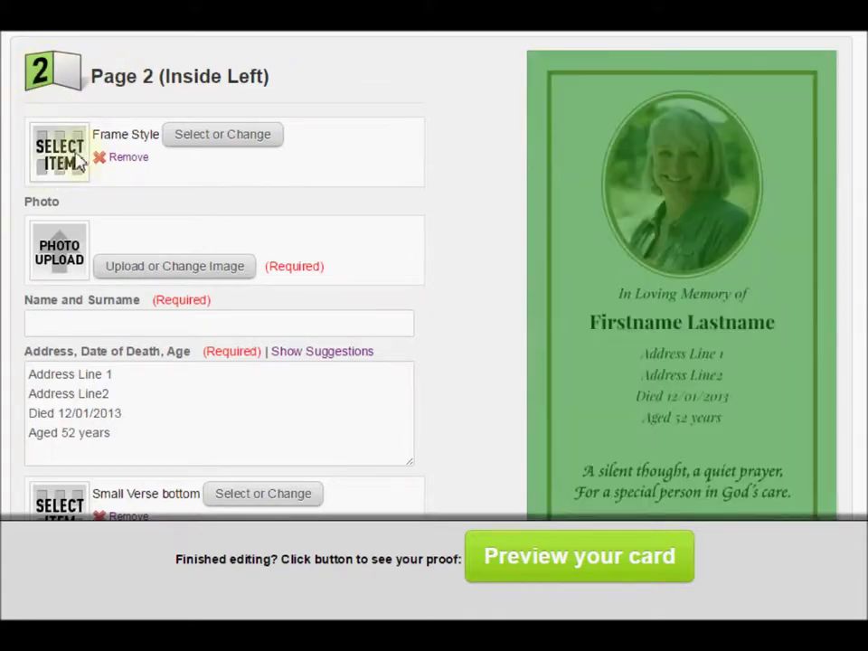
pyautogui.click(241, 139)
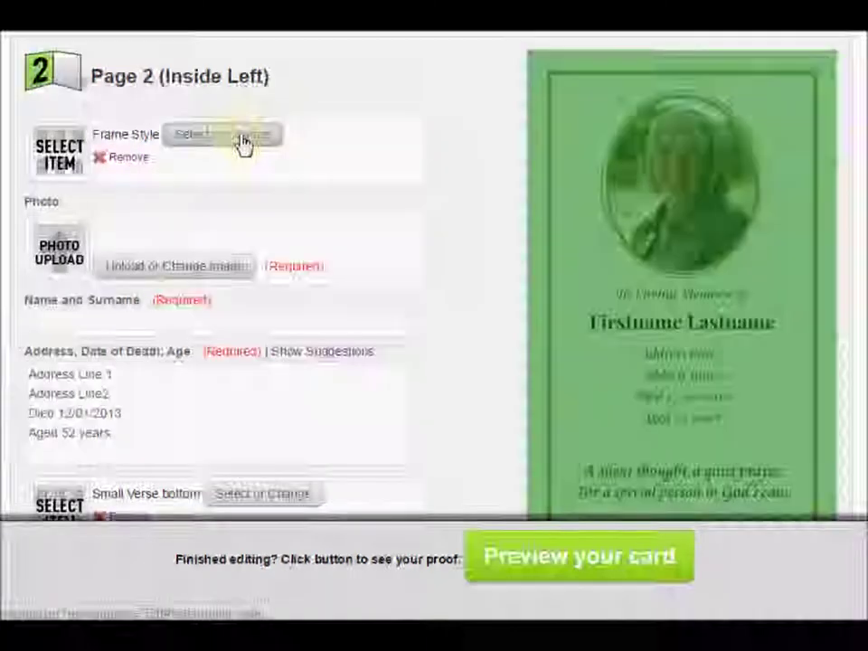
pyautogui.moveTo(854, 141)
pyautogui.mouseDown()
pyautogui.moveTo(860, 439)
pyautogui.moveTo(841, 145)
pyautogui.moveTo(836, 159)
pyautogui.mouseUp()
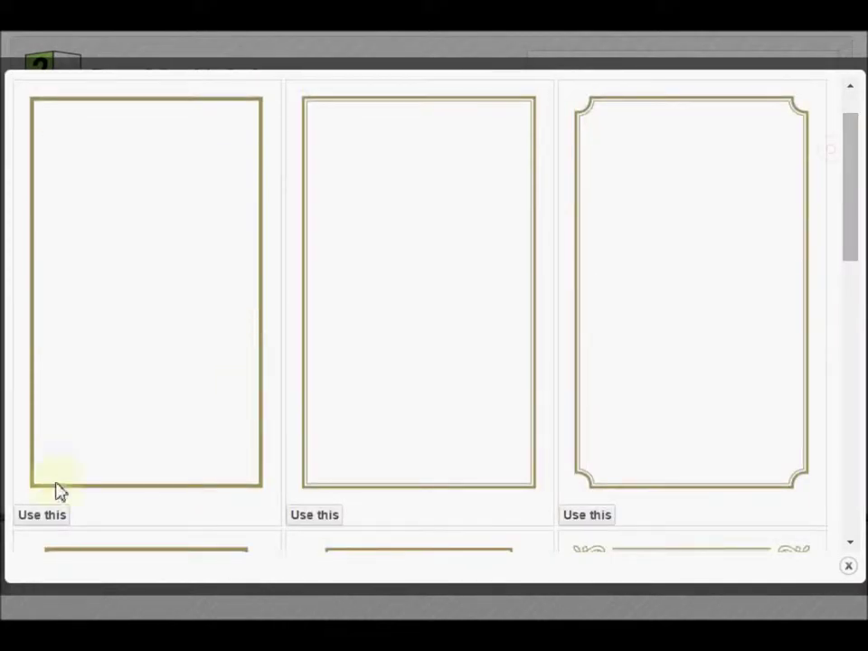
pyautogui.click(41, 515)
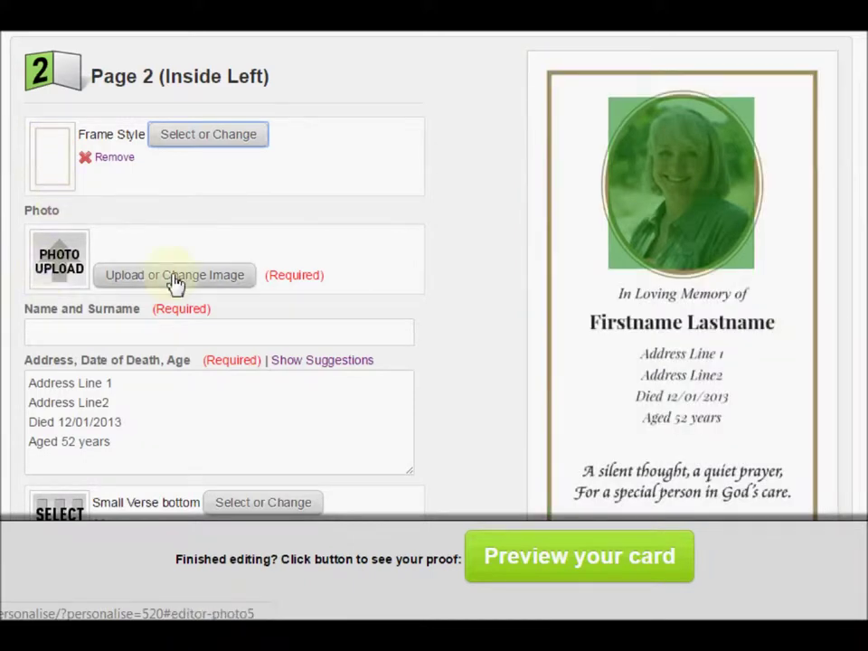
# Upload test-image.jpg as the required photo for Page 2 (Inside Left).
pyautogui.click(177, 276)
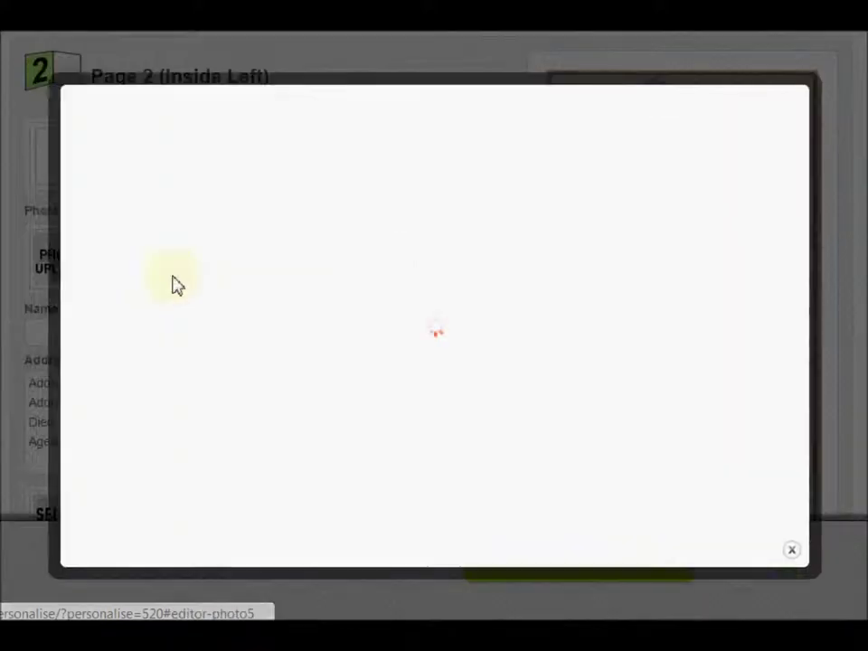
pyautogui.click(106, 109)
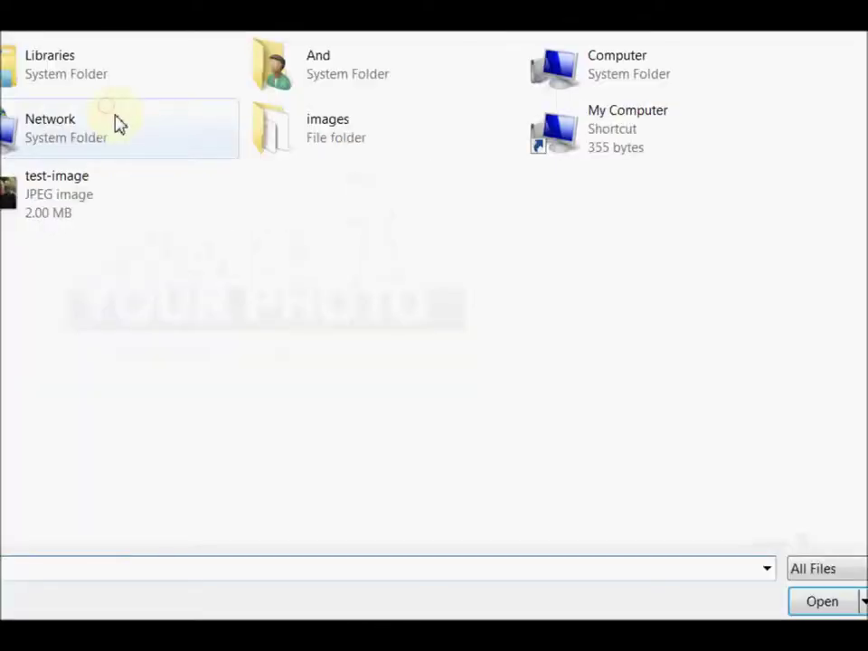
pyautogui.click(17, 203)
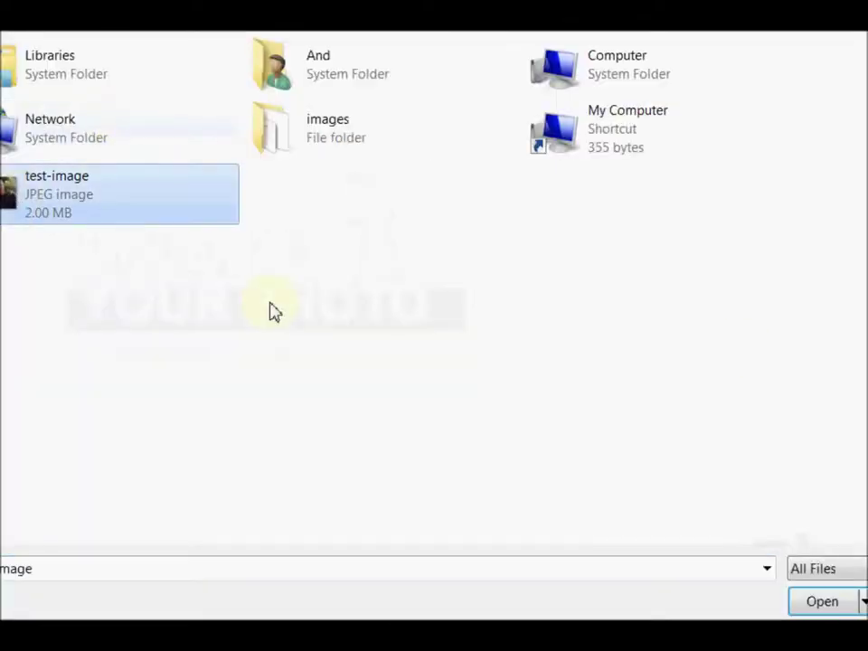
pyautogui.click(825, 605)
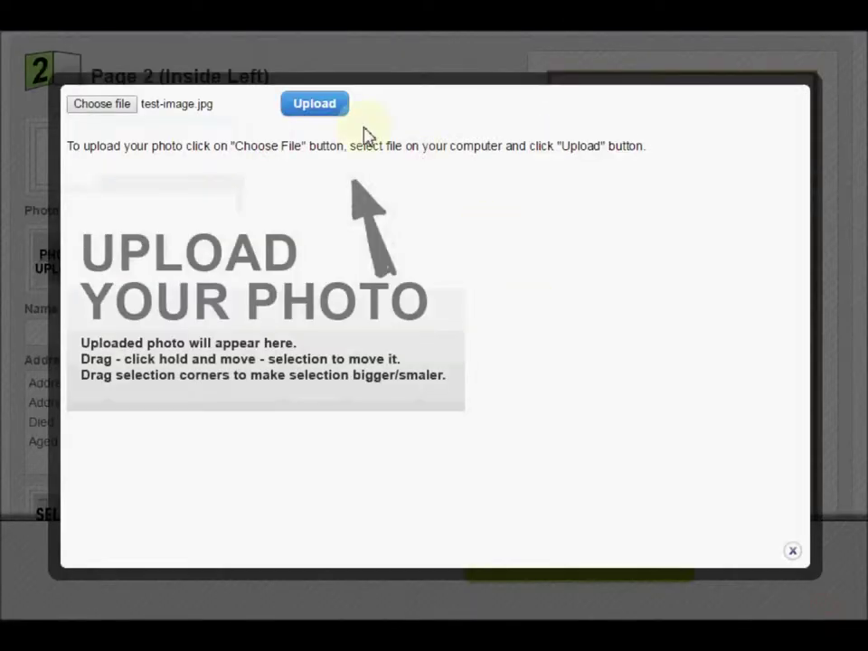
pyautogui.click(314, 105)
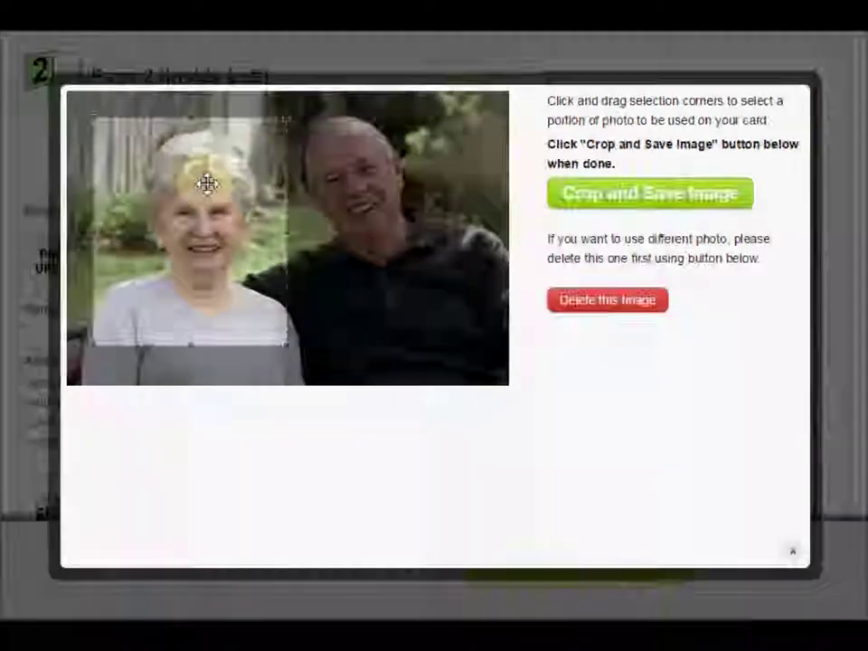
# Position the crop selection around the woman's head and shoulders in the Page 2 photo, and save the cropped image.
pyautogui.scroll(-6, 214, 185)
pyautogui.scroll(5, 227, 190)
pyautogui.scroll(1, 226, 184)
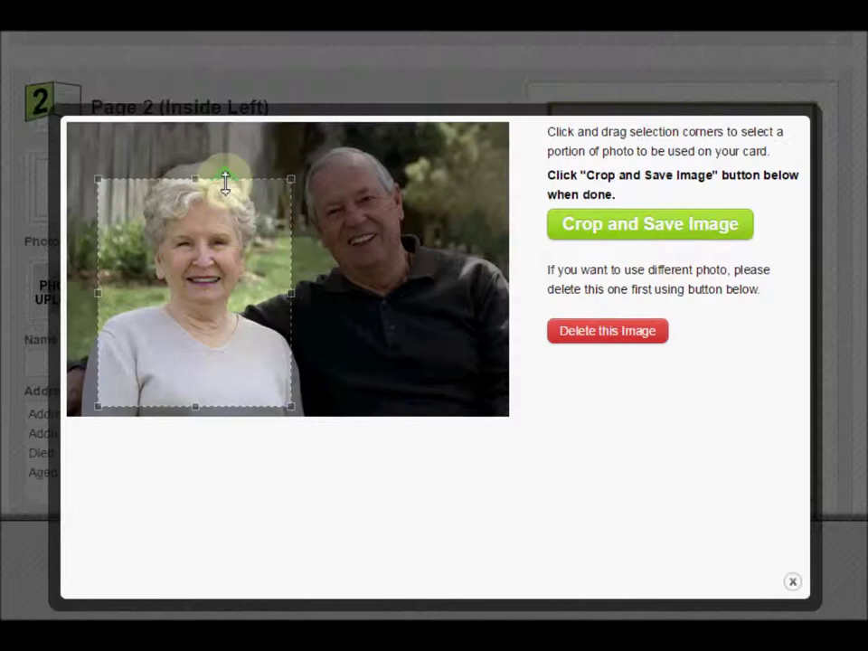
pyautogui.moveTo(245, 216); pyautogui.dragTo(249, 178)
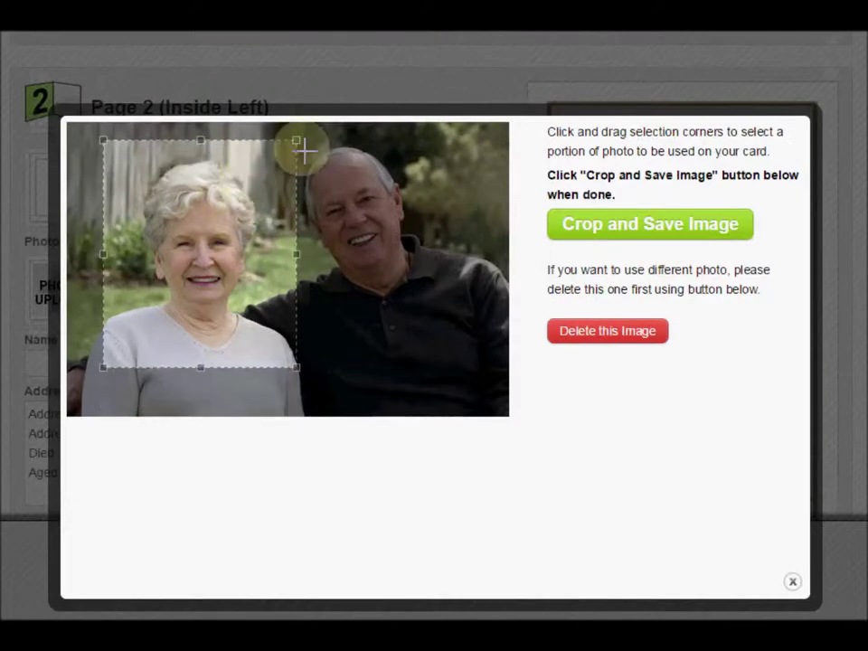
pyautogui.click(615, 234)
# Enter "Name Surname" as the required Page 2 name and open the address, date of death and age text for editing.
pyautogui.click(57, 383)
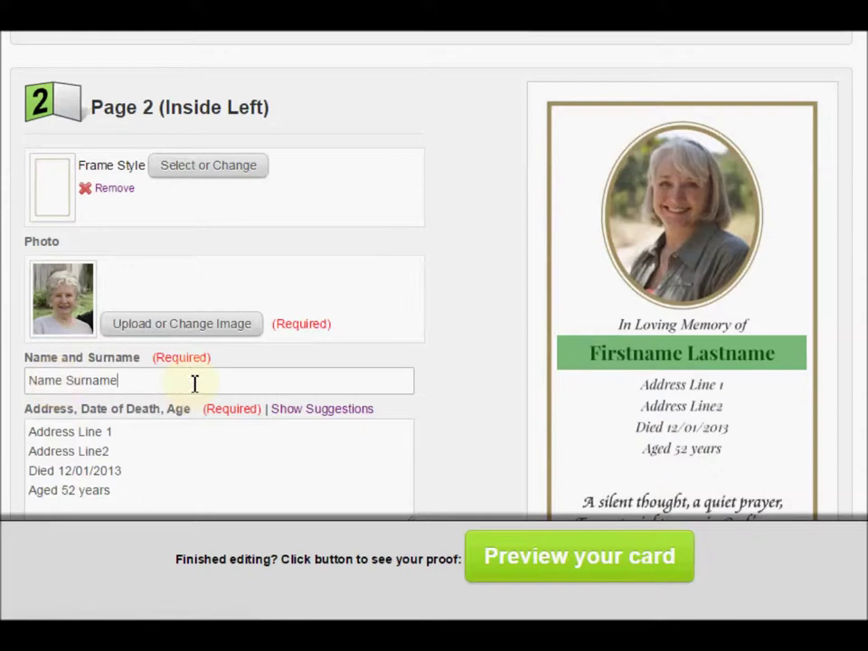
pyautogui.scroll(-2, 194, 384)
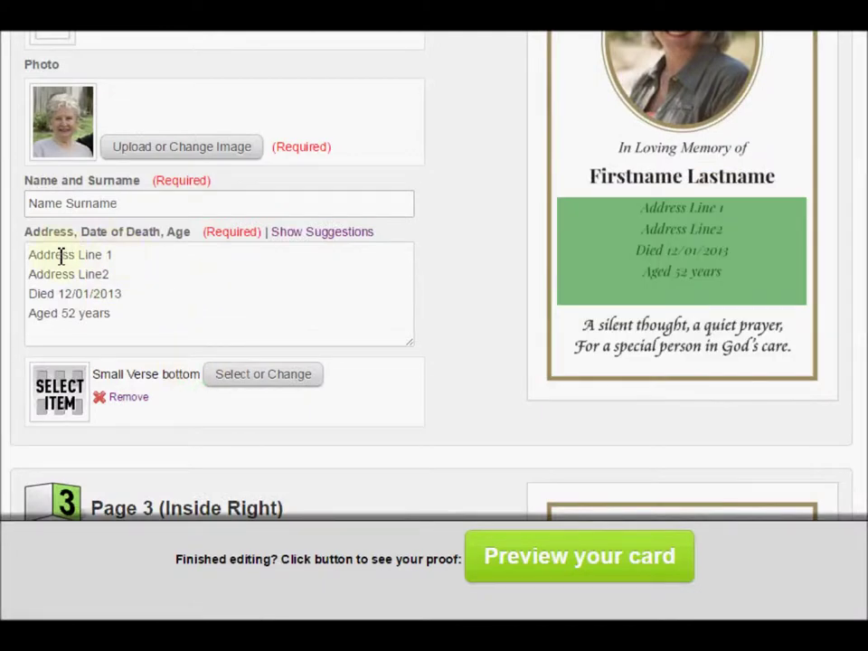
pyautogui.click(137, 272)
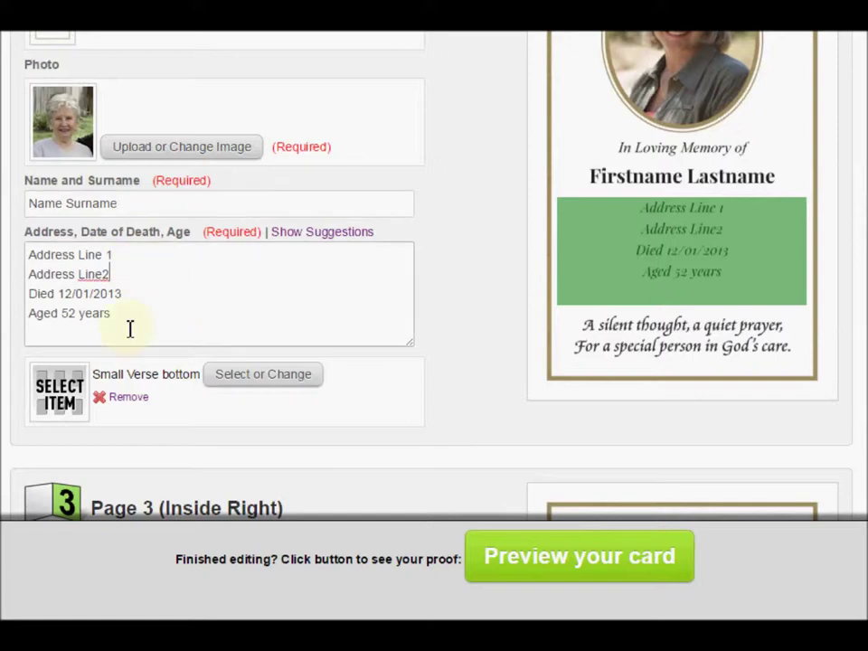
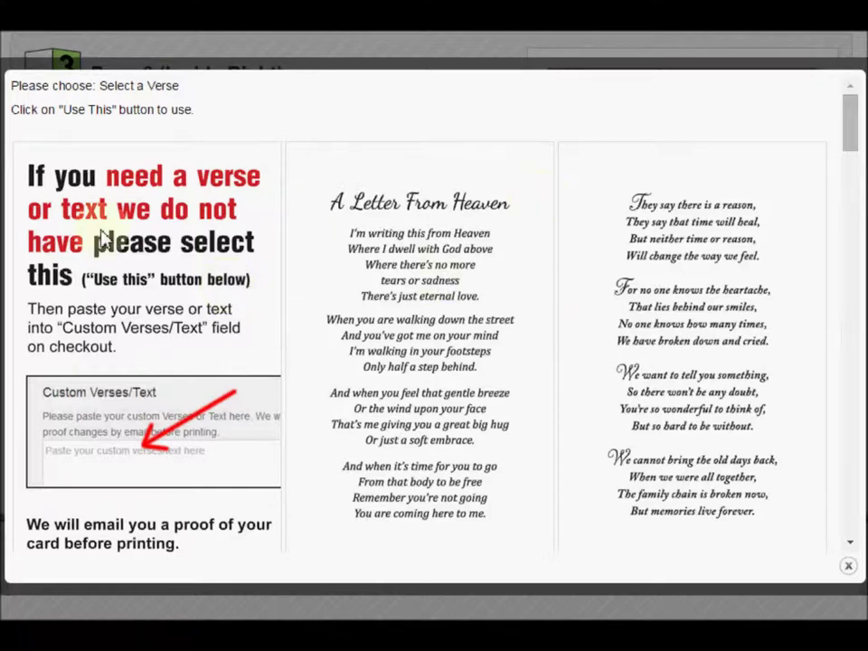
# Browse the available verses and use "May the God of Love and Mercy" for Page 3 (Inside Right).
pyautogui.moveTo(853, 124); pyautogui.dragTo(848, 148)
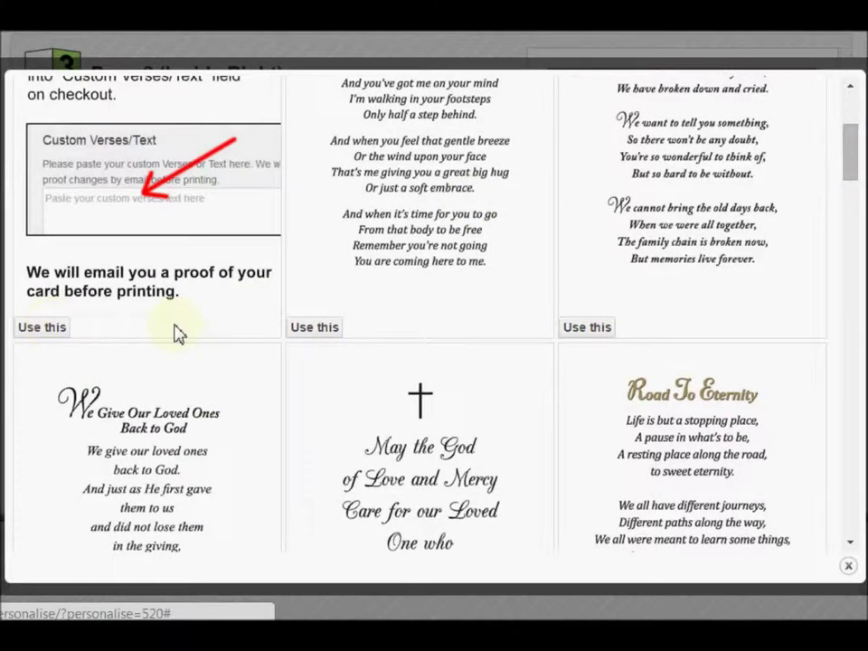
pyautogui.scroll(1, 614, 329)
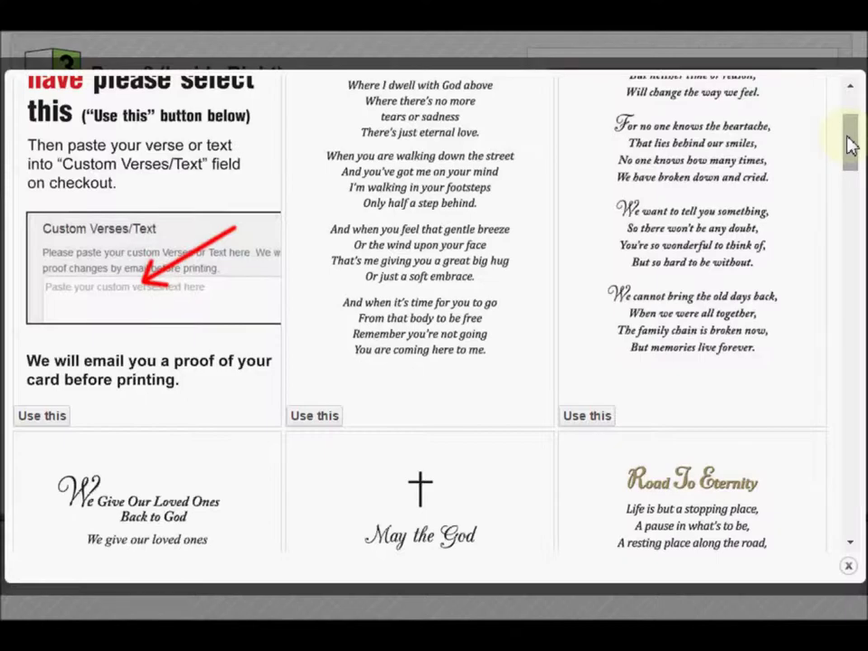
pyautogui.moveTo(850, 148); pyautogui.dragTo(706, 242)
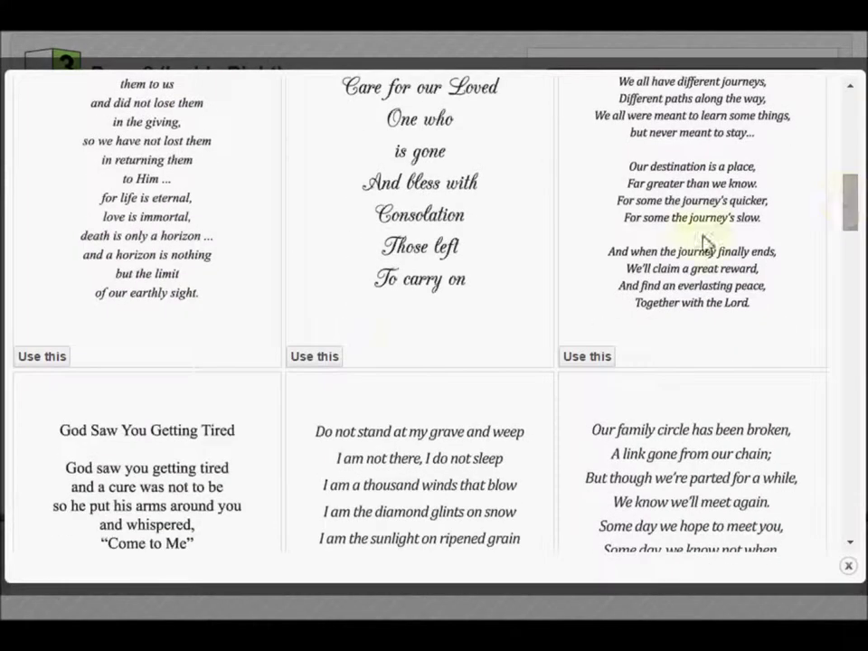
pyautogui.click(322, 360)
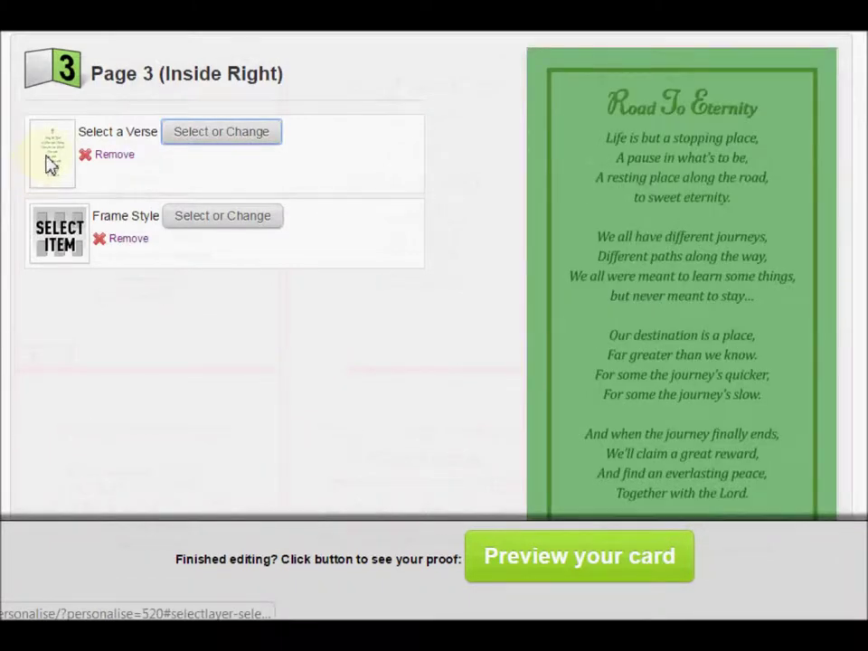
# Choose the plain single-line gold rectangular frame style for Page 3 (Inside Right).
pyautogui.click(242, 223)
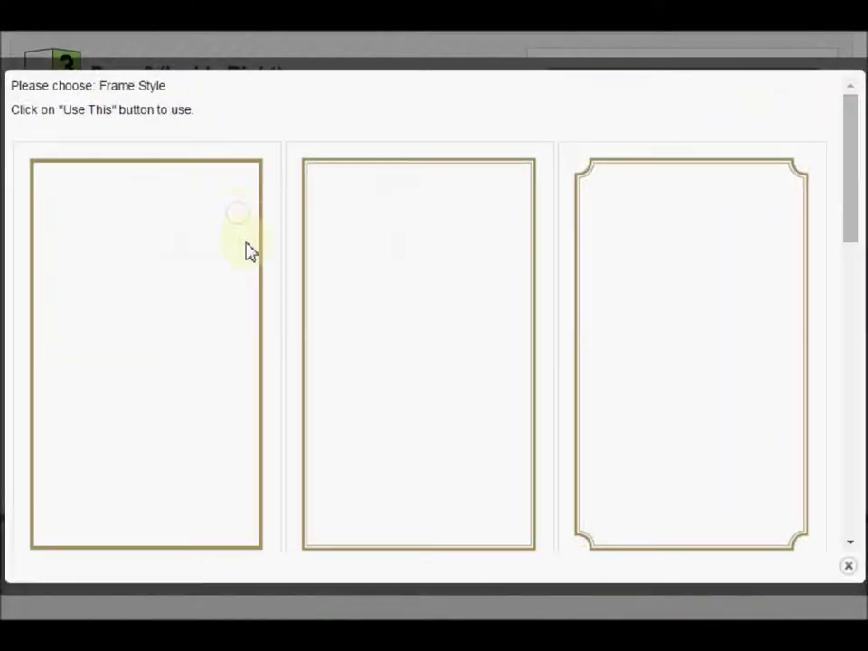
pyautogui.scroll(-3, 384, 310)
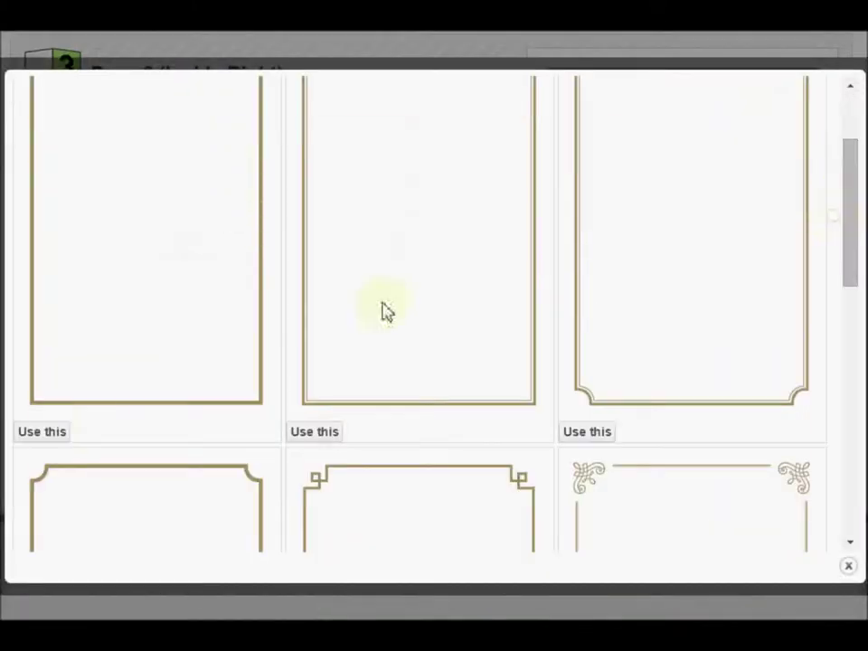
pyautogui.click(39, 436)
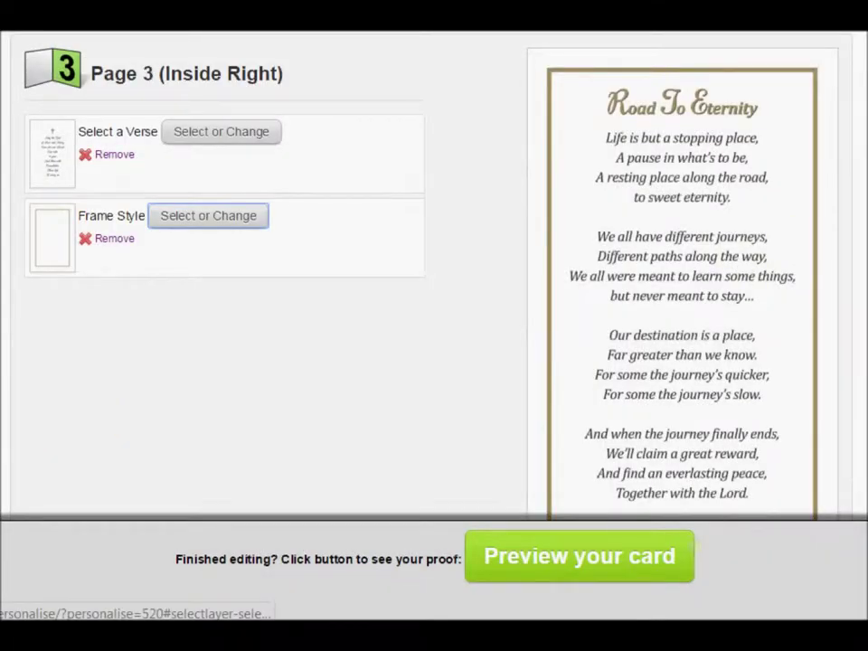
# Use the "Road To Eternity" verse for Page 4 (Back).
pyautogui.scroll(-6, 435, 271)
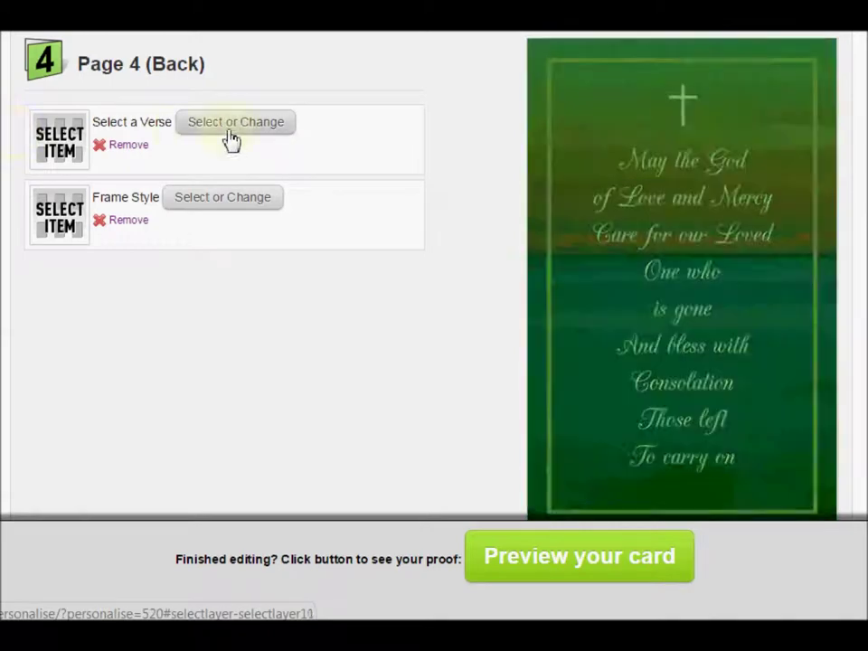
pyautogui.click(234, 135)
pyautogui.moveTo(849, 160); pyautogui.dragTo(836, 288)
pyautogui.click(580, 479)
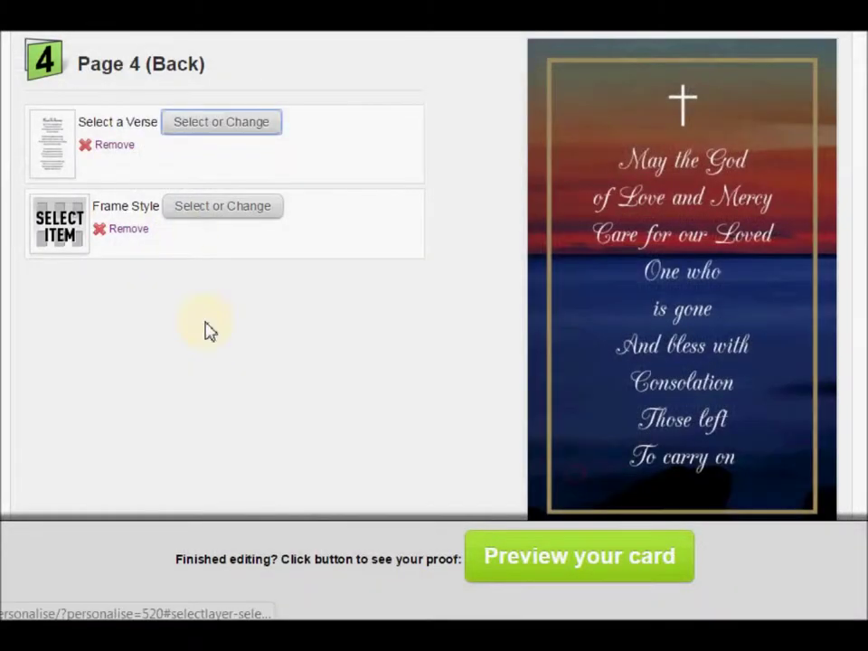
# Apply the plain single-line gold rectangular frame style to Page 4 (Back) and review the selections across the card's pages.
pyautogui.click(220, 207)
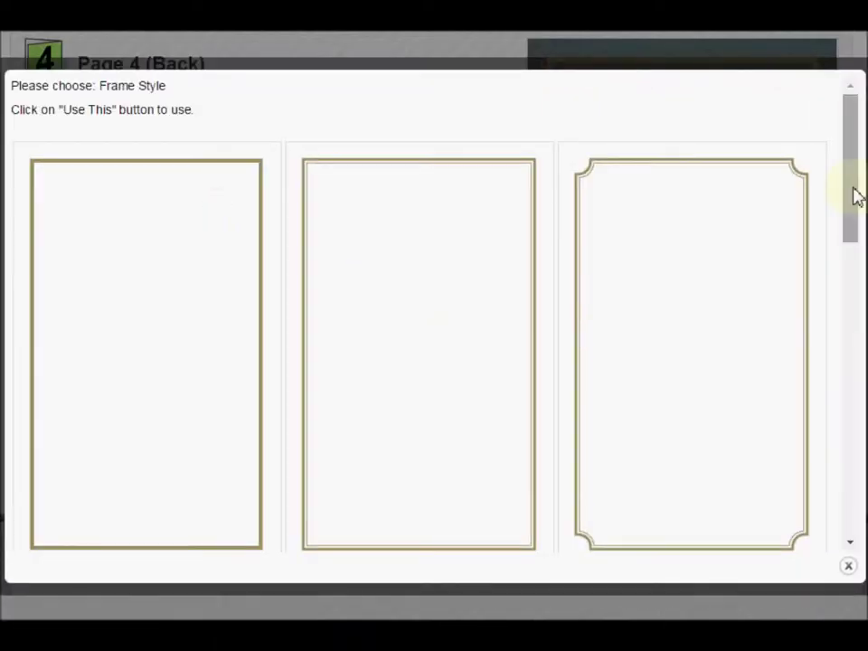
pyautogui.moveTo(855, 195); pyautogui.dragTo(855, 221)
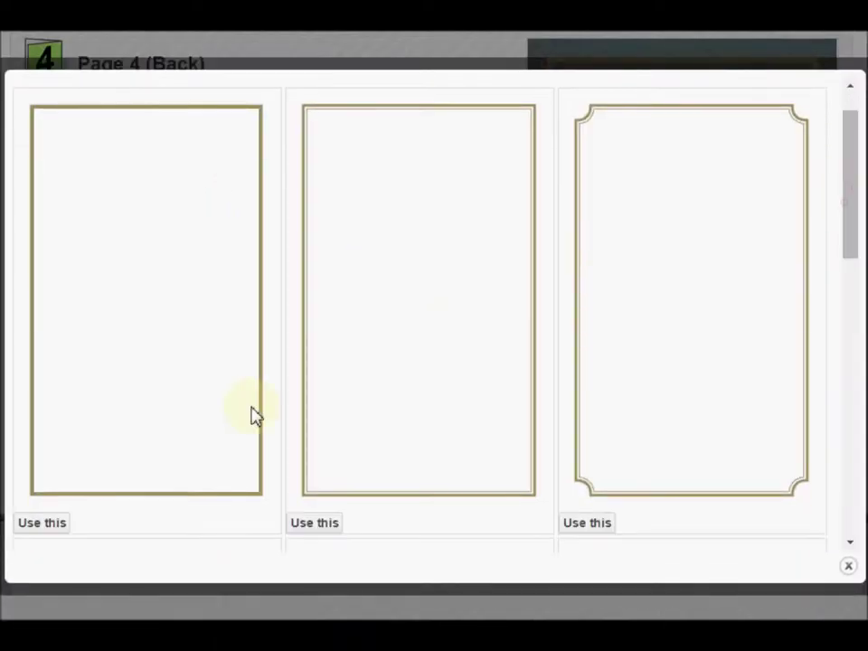
pyautogui.click(52, 524)
pyautogui.scroll(15, 859, 181)
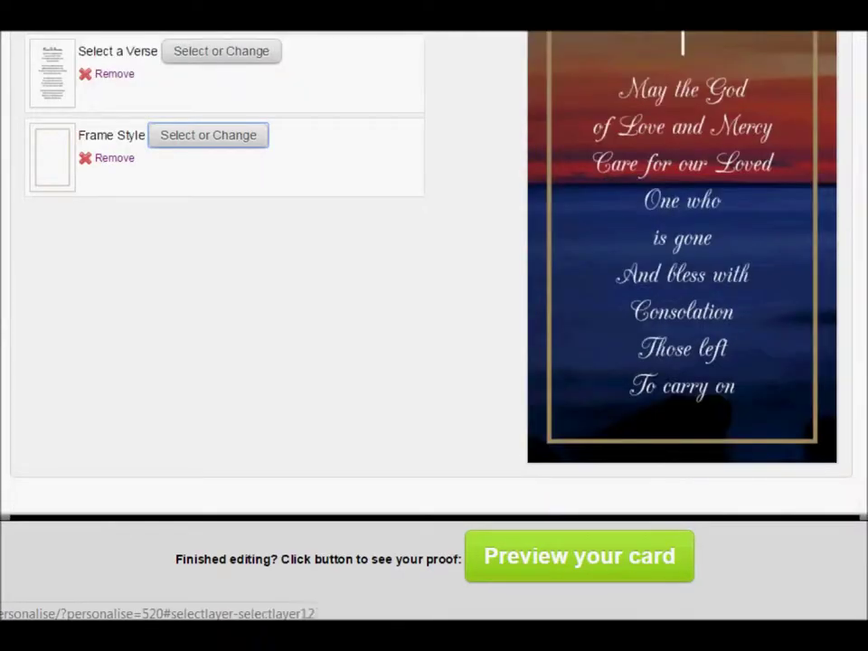
pyautogui.scroll(-7, 772, 407)
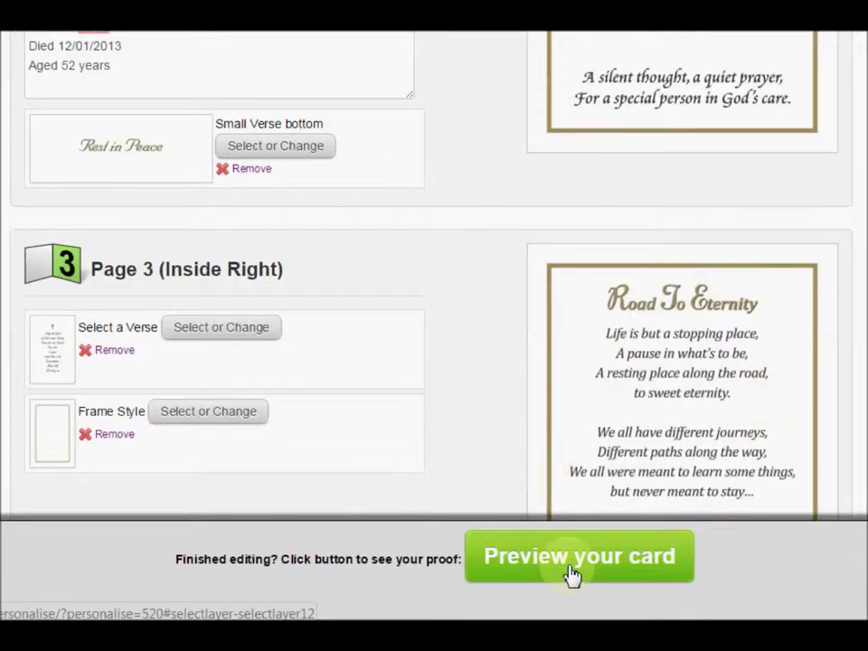
# Generate the card proof and review the front, inside and back pages in the preview.
pyautogui.click(573, 572)
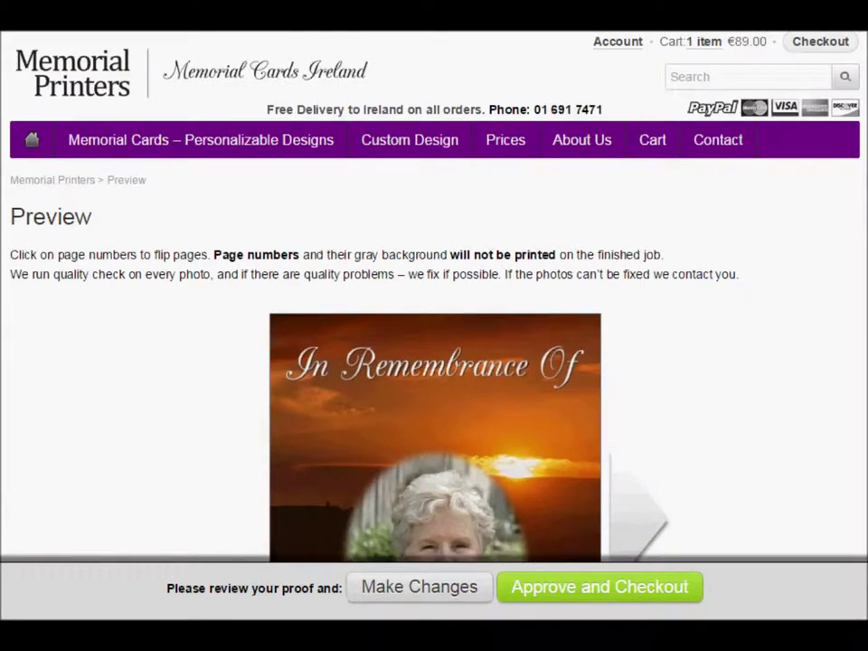
pyautogui.scroll(-3, 434, 362)
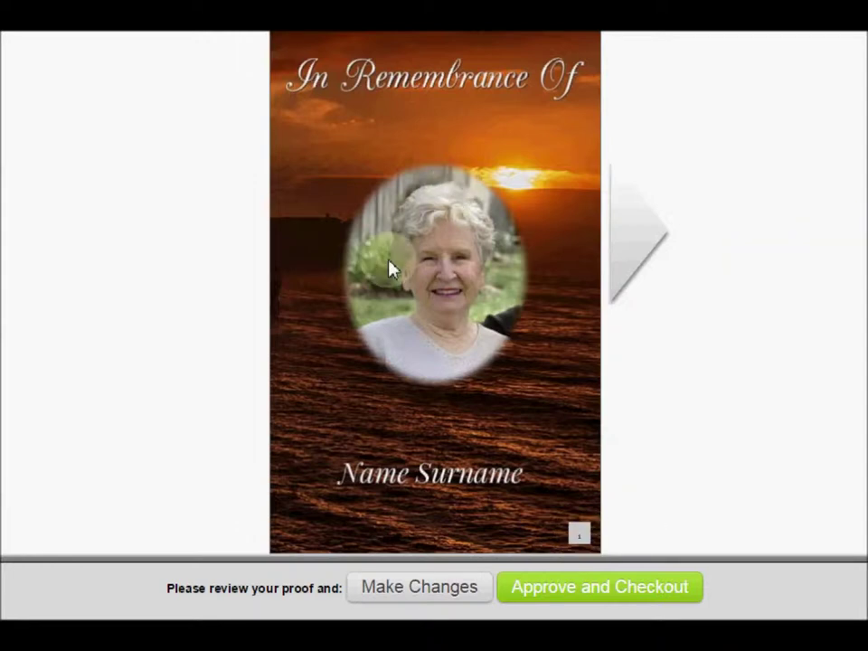
pyautogui.click(639, 238)
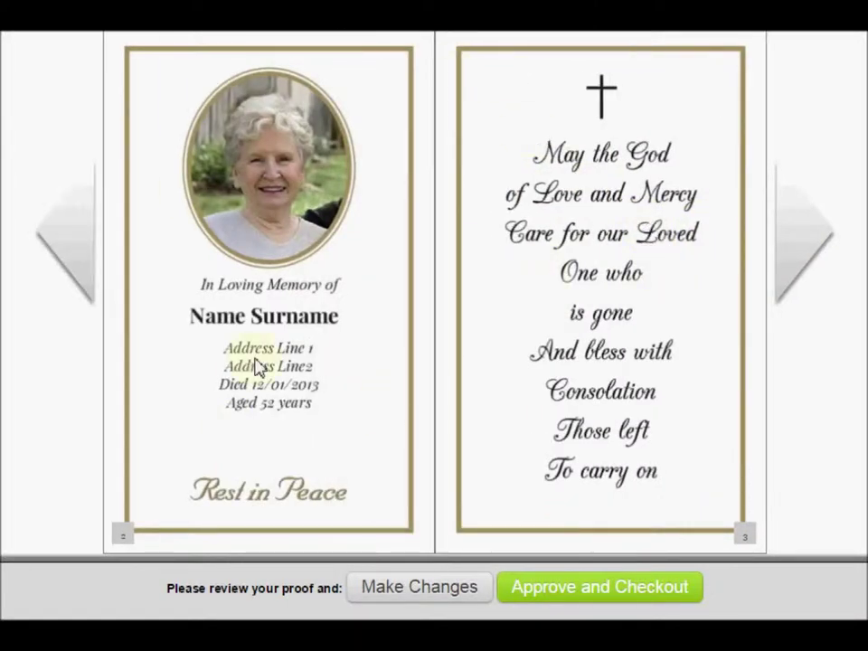
pyautogui.click(806, 237)
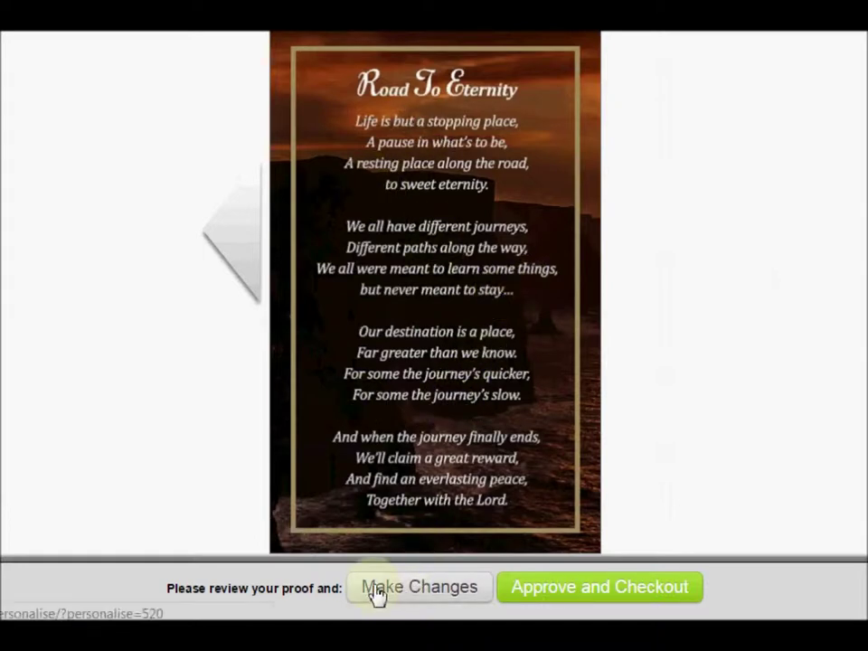
# Return to editing the card and change the Page 4 (Back) verse to "There is no night without a dawning".
pyautogui.click(444, 590)
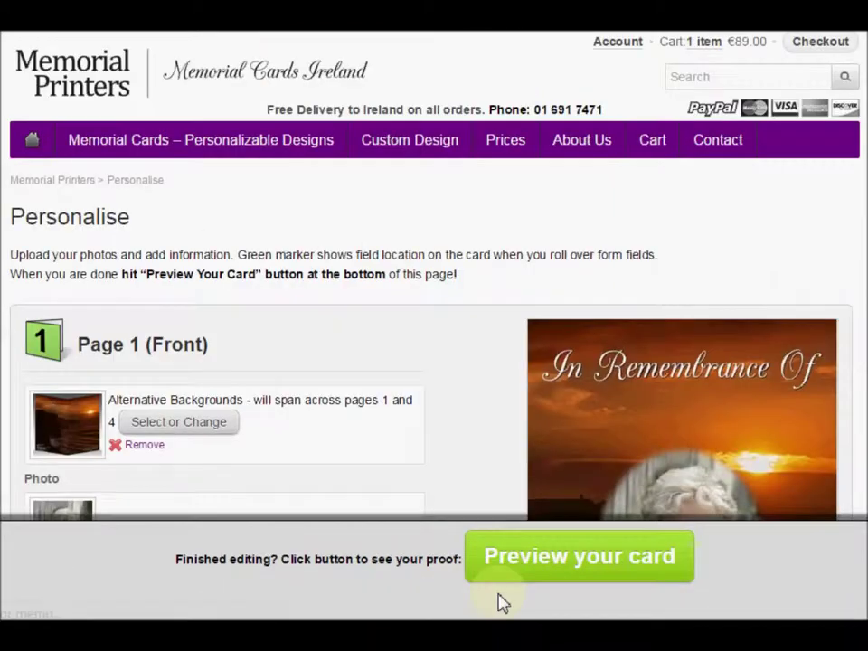
pyautogui.scroll(-15, 434, 271)
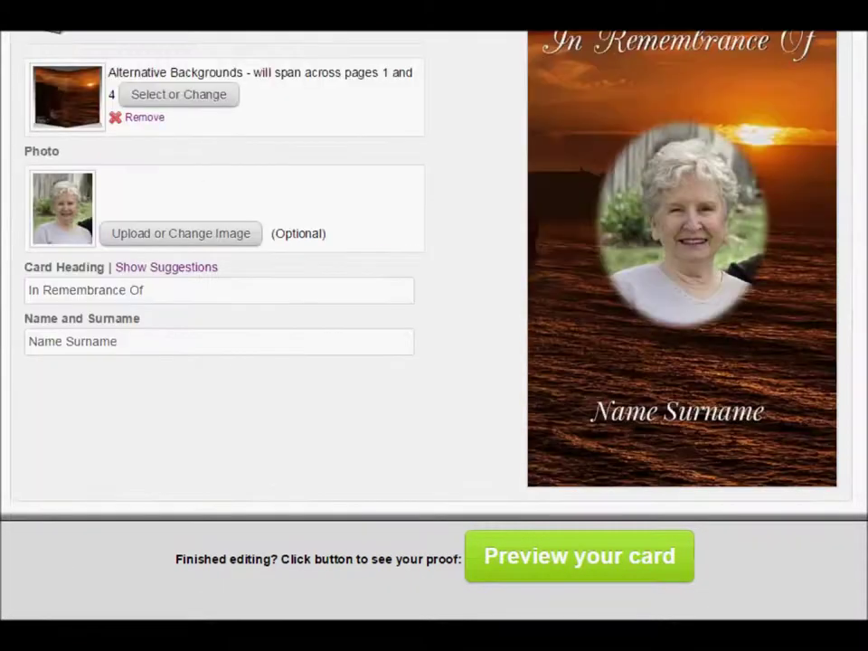
pyautogui.scroll(-5, 439, 158)
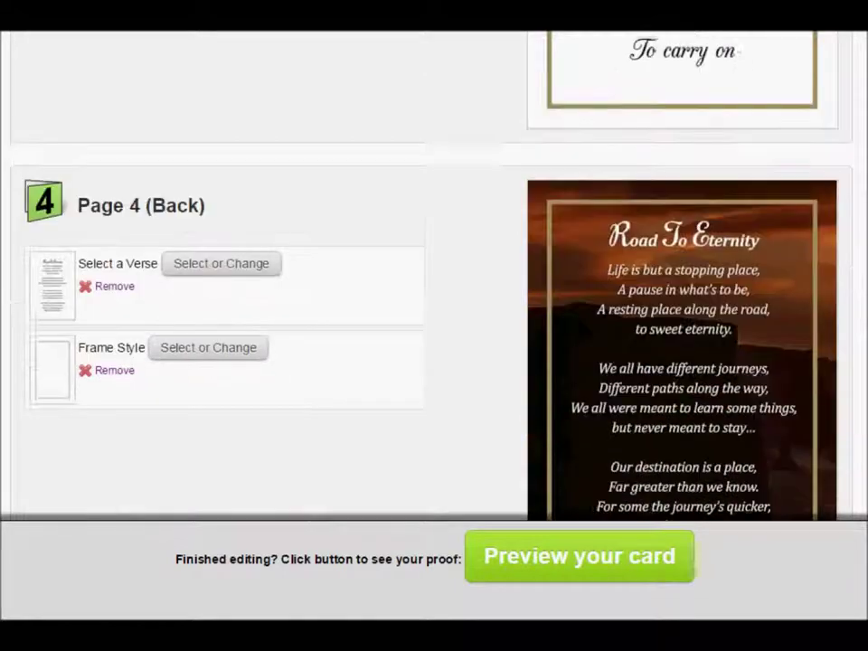
pyautogui.scroll(1, 439, 158)
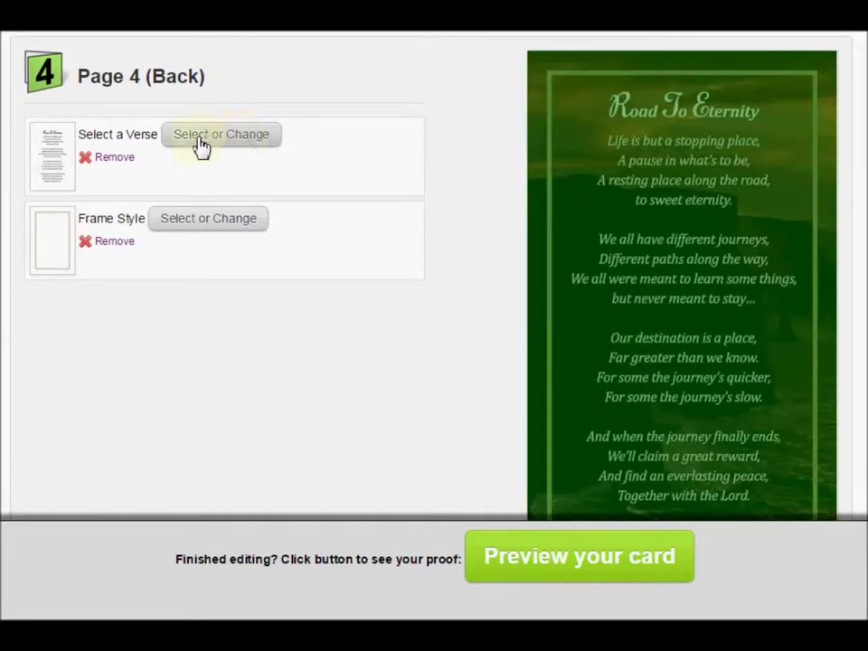
pyautogui.click(204, 138)
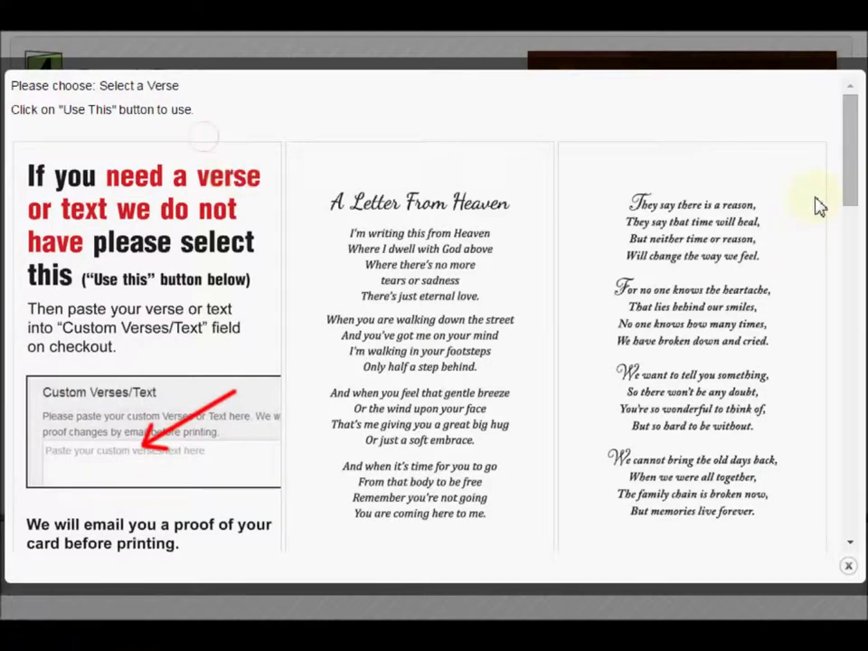
pyautogui.moveTo(855, 145); pyautogui.dragTo(832, 486)
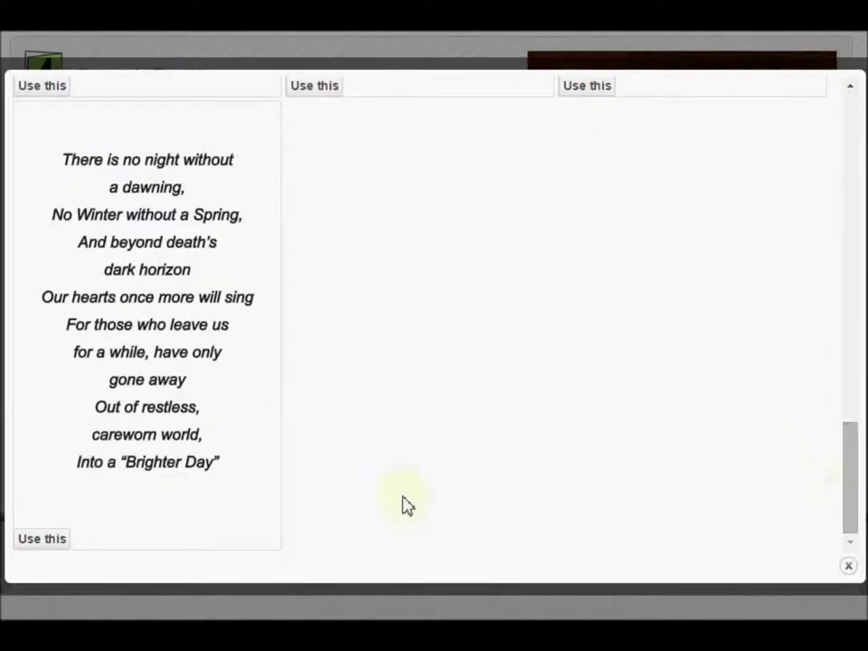
pyautogui.click(36, 540)
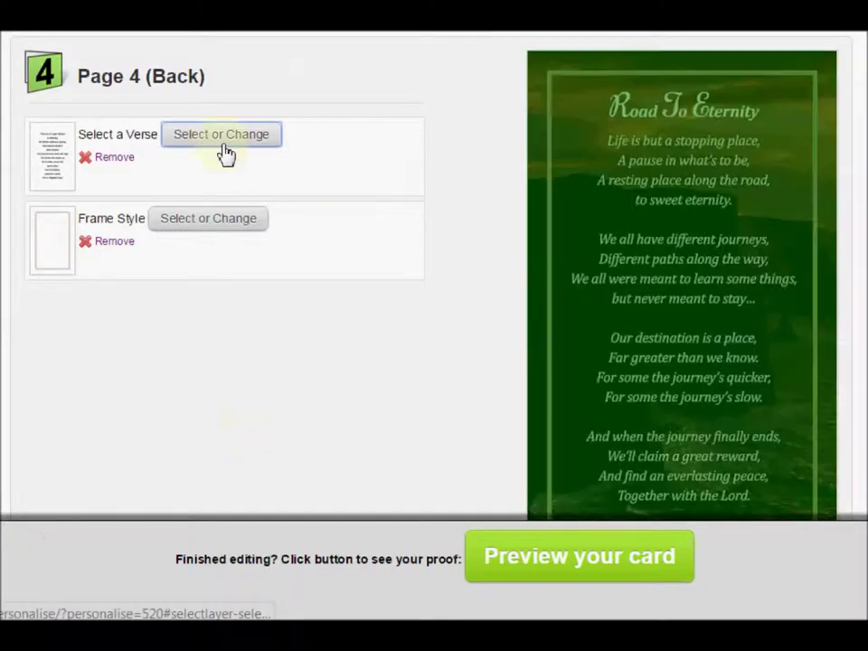
# Generate a fresh proof of the card and flip through all pages to the back and return to the front.
pyautogui.click(563, 559)
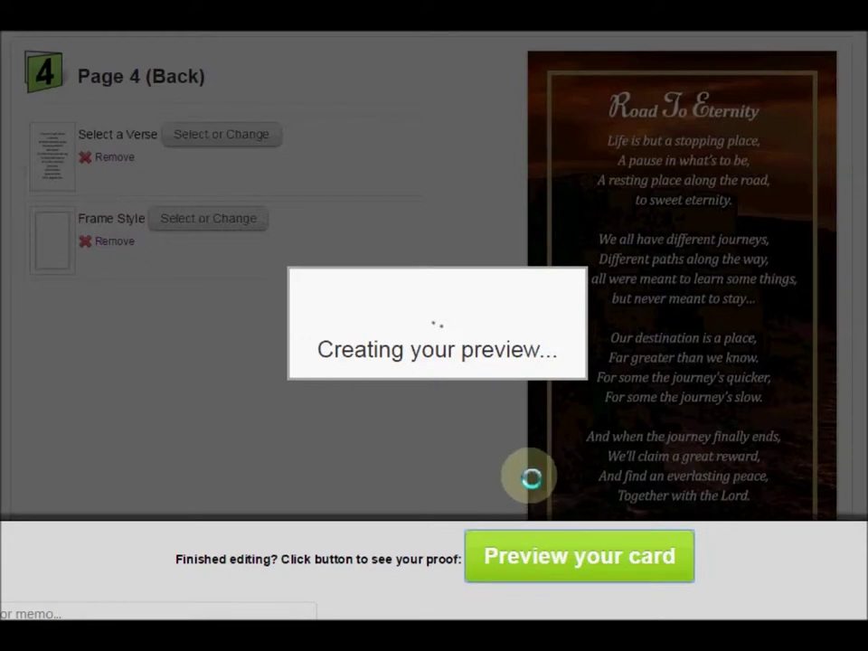
pyautogui.scroll(-3, 695, 276)
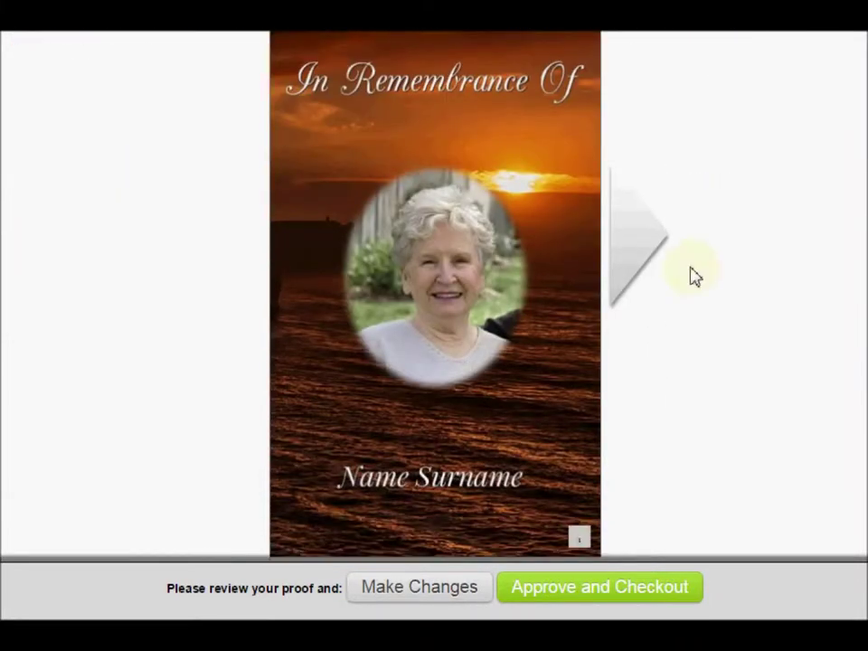
pyautogui.click(646, 243)
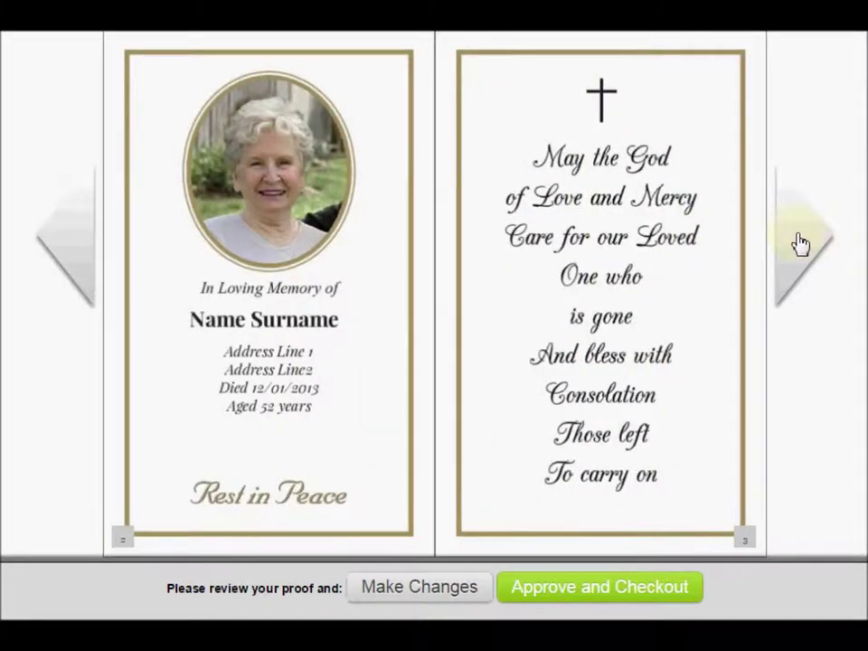
pyautogui.click(799, 244)
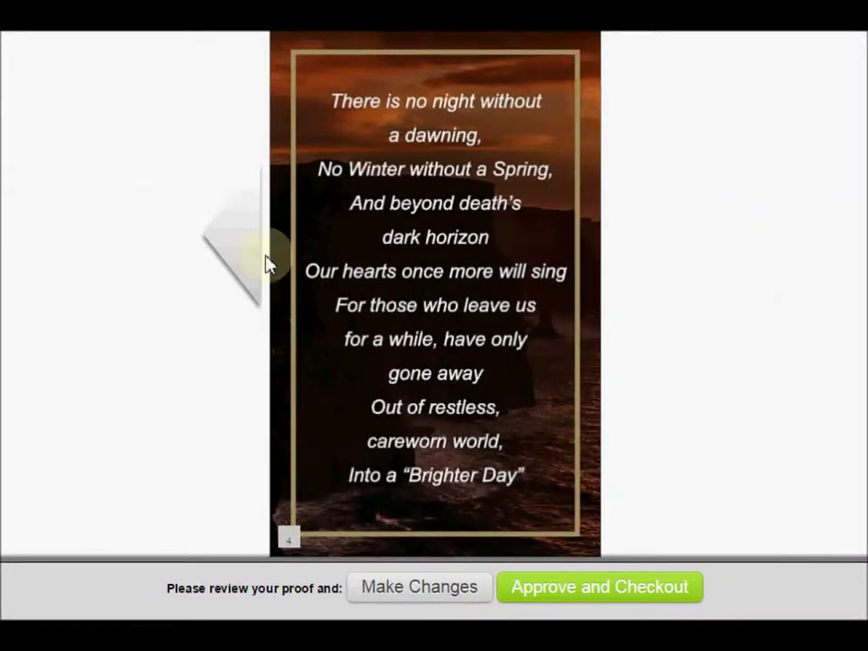
pyautogui.click(227, 250)
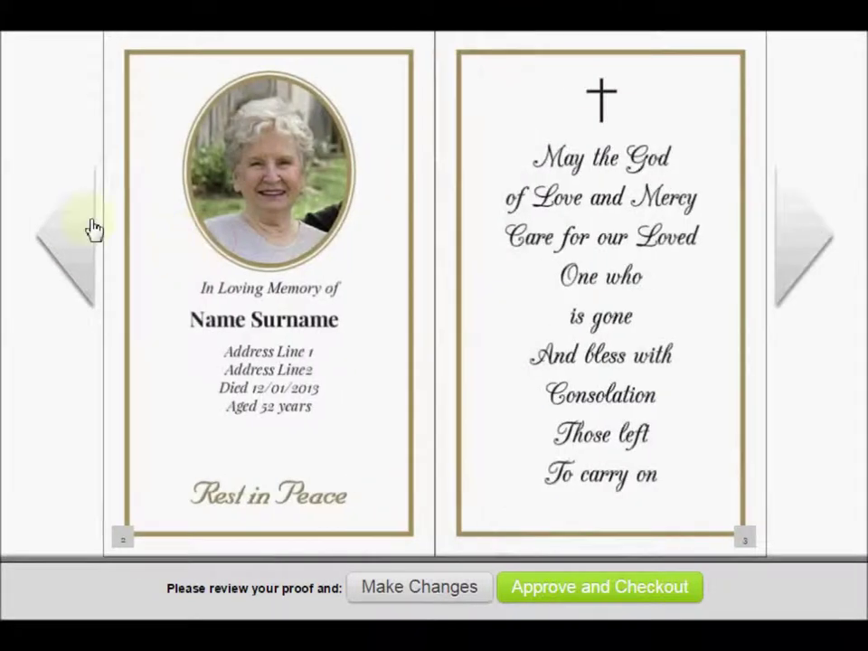
pyautogui.click(59, 243)
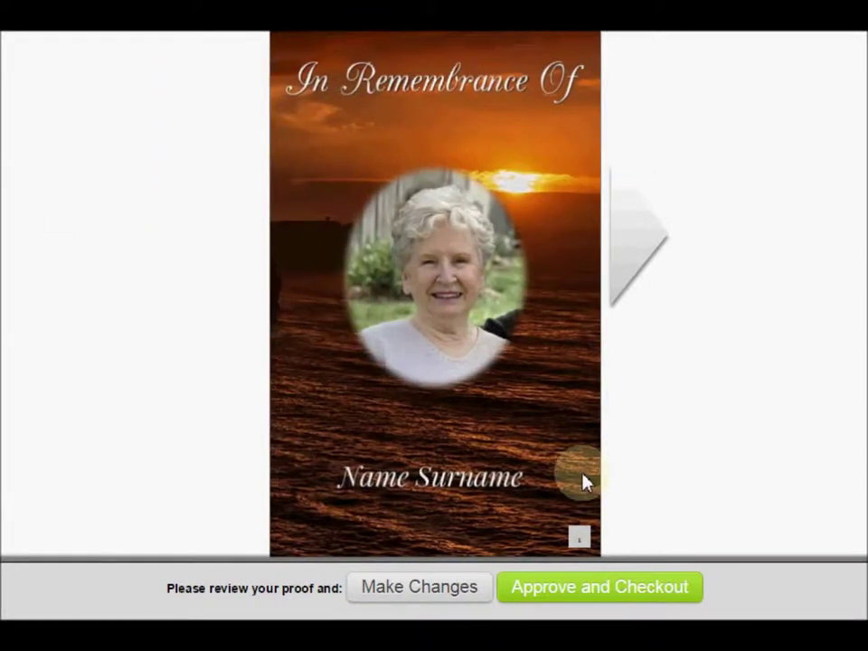
# Approve the proof as final, proceed to checkout, and review the billing form and order total.
pyautogui.click(586, 597)
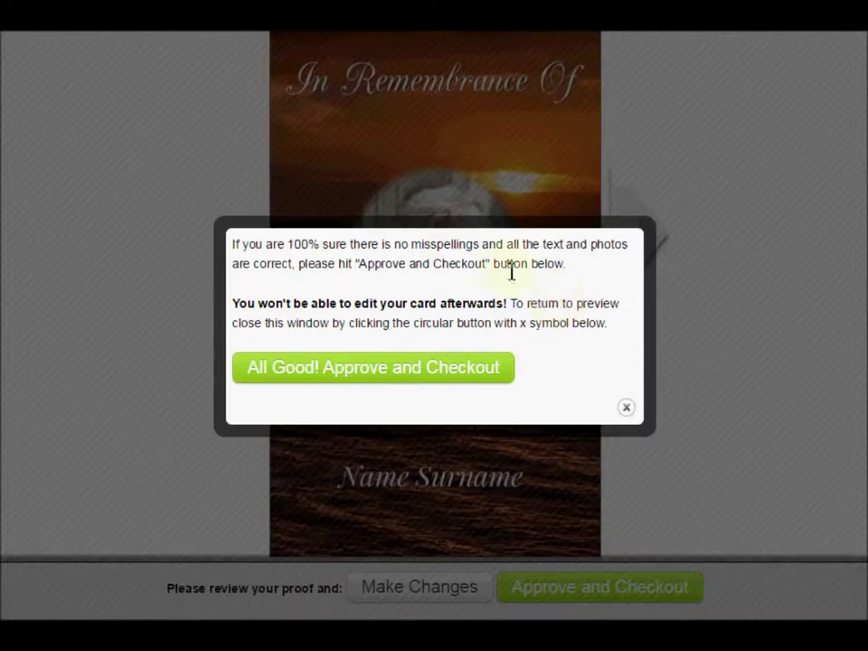
pyautogui.click(412, 378)
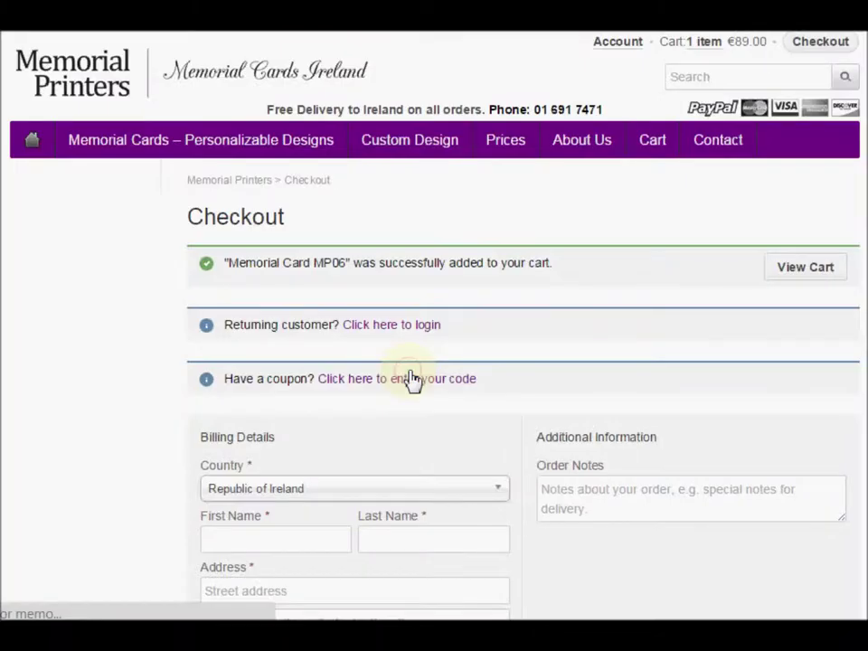
pyautogui.scroll(-4, 434, 362)
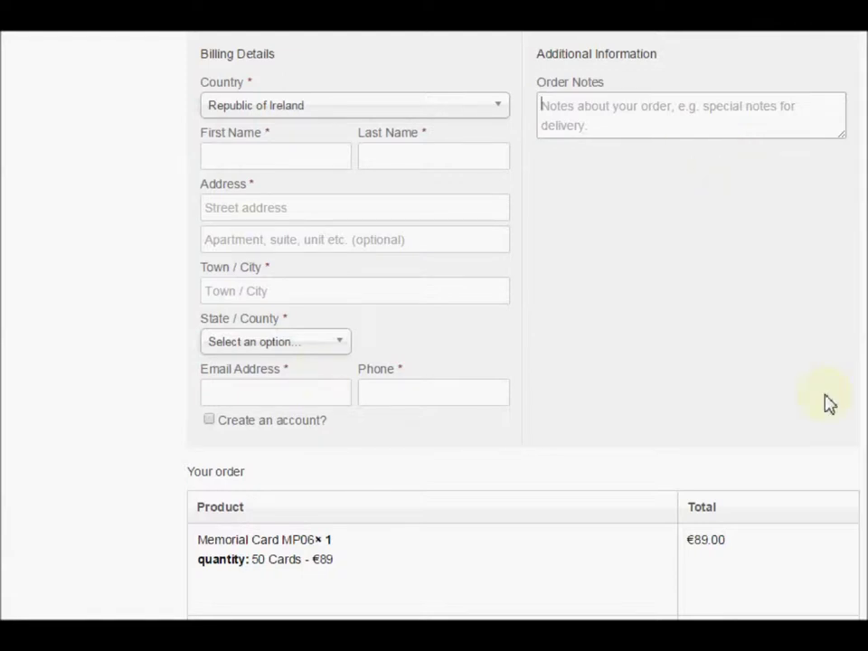
pyautogui.scroll(-4, 830, 403)
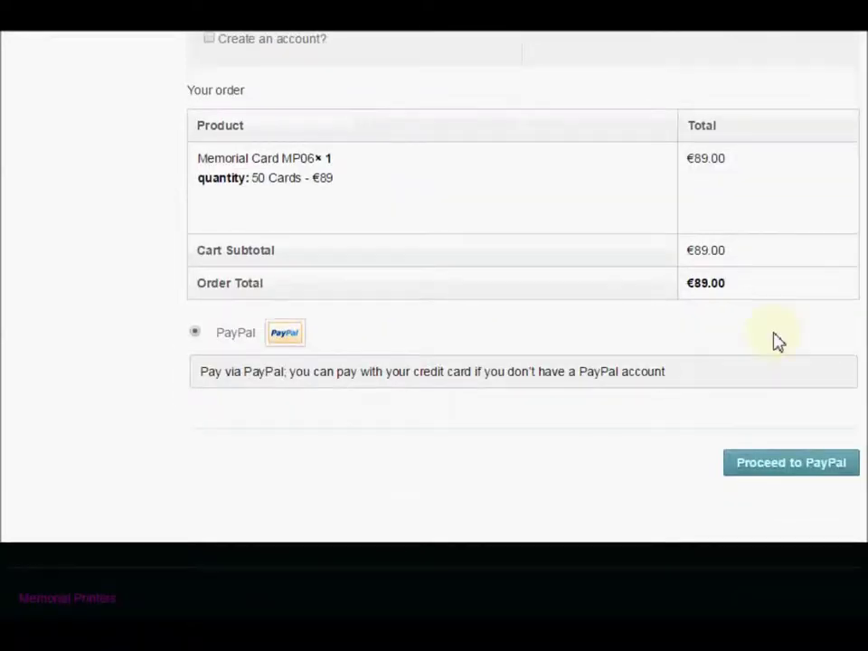
pyautogui.moveTo(730, 284); pyautogui.dragTo(683, 283)
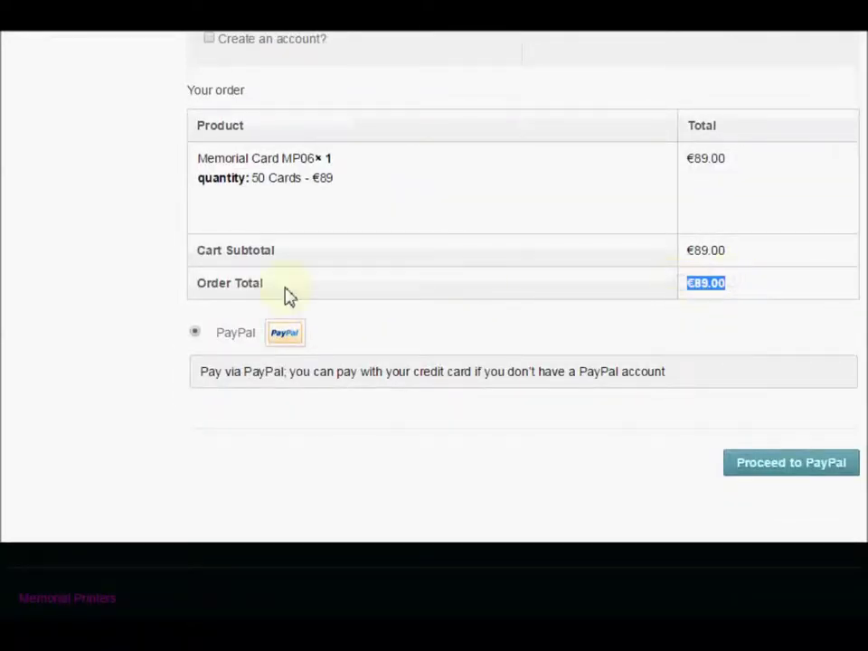
pyautogui.click(778, 291)
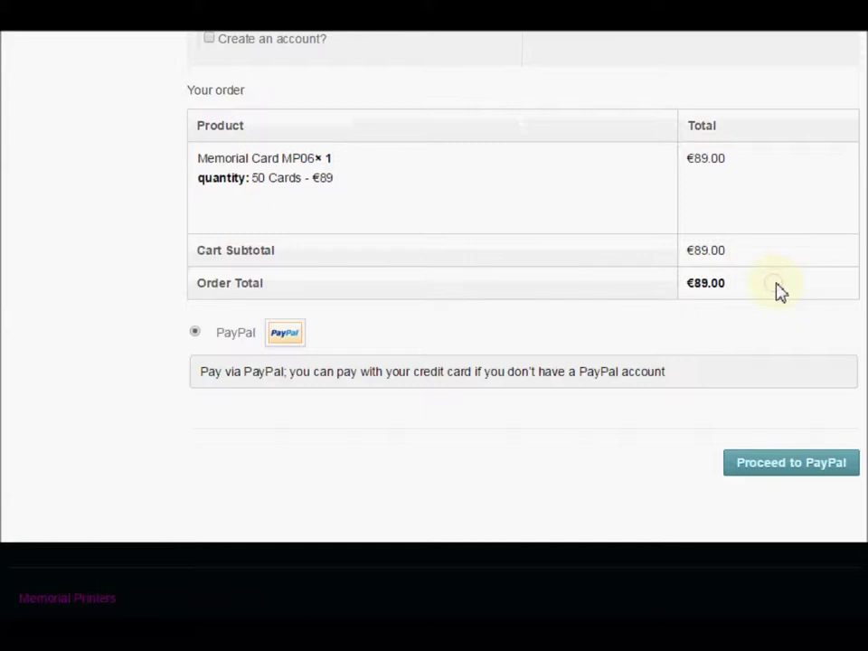